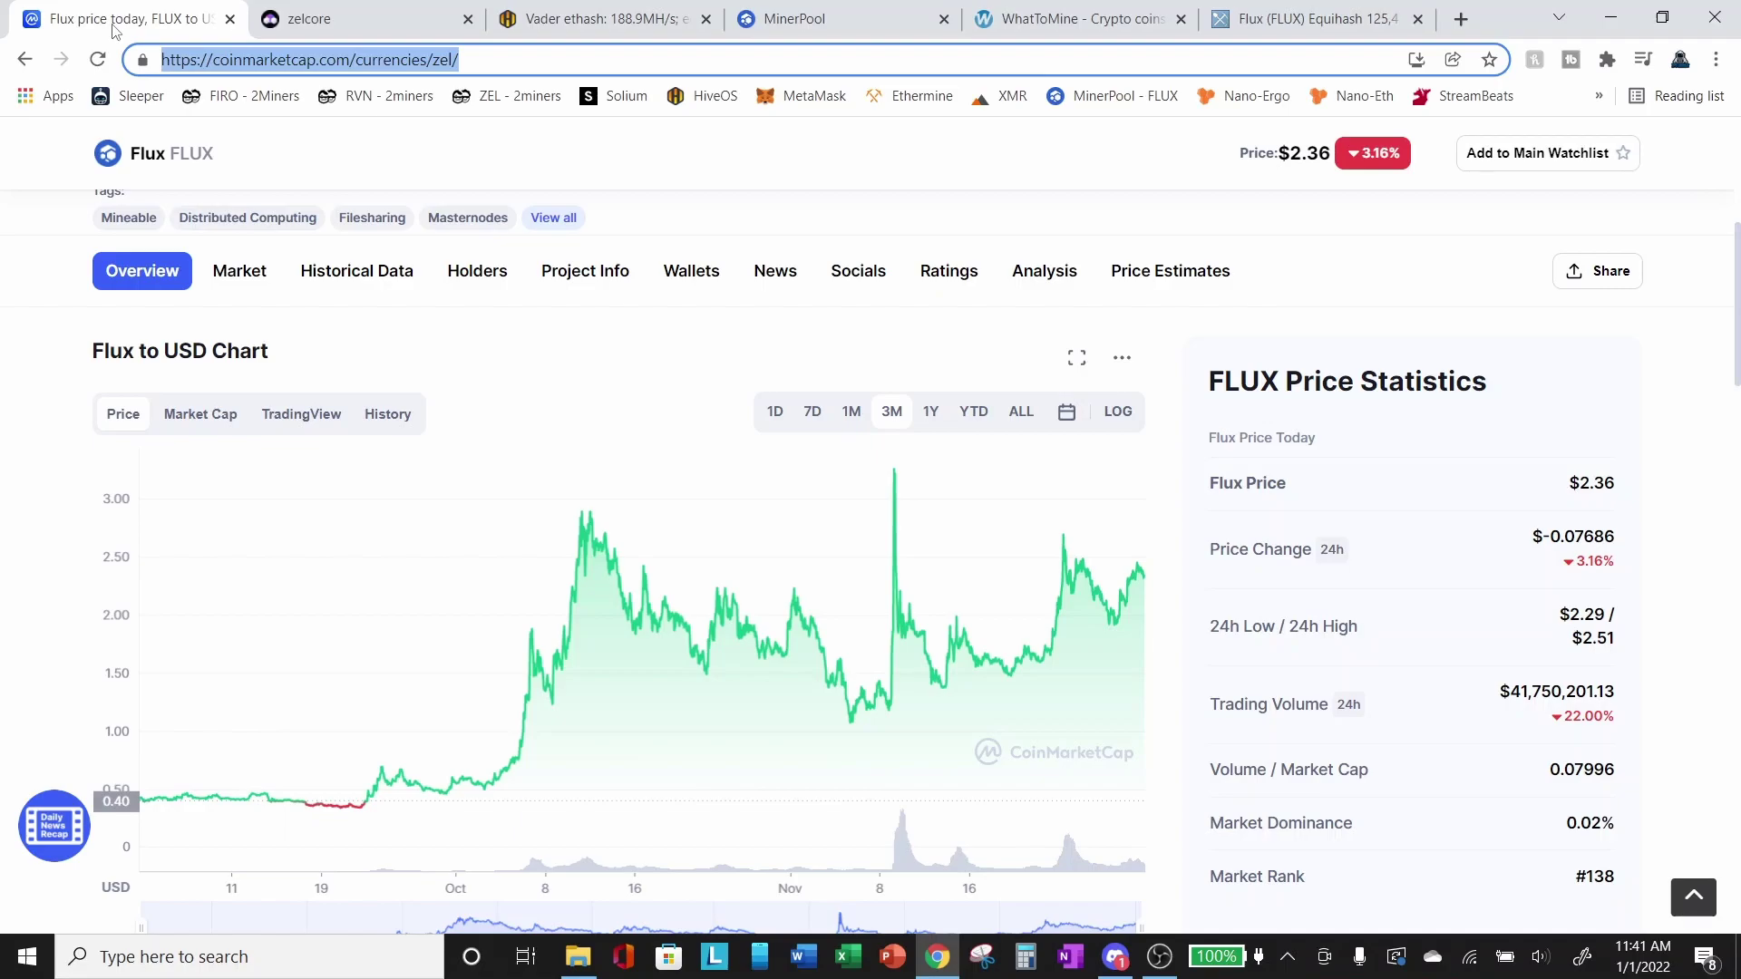
- Leave the CoinMarketCap Flux price page and bring up the Zelcore website (zelcore.io)
{"action": "right_click", "coordinate": [112, 25]}
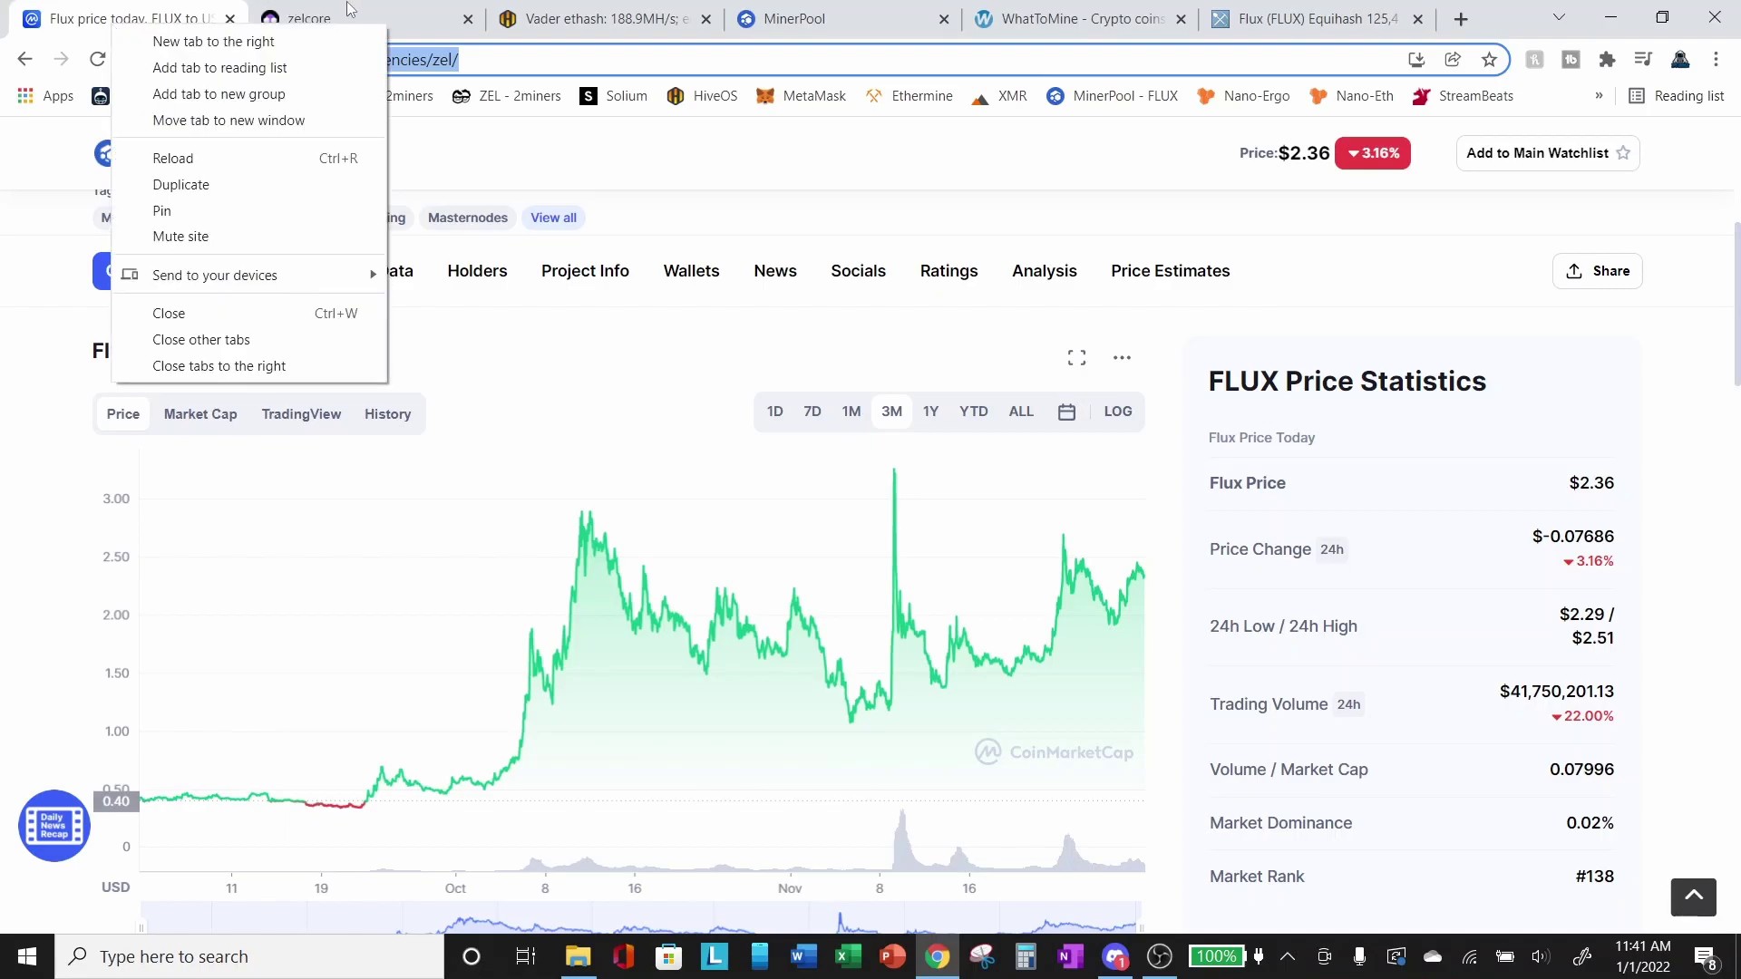
{"action": "left_click", "coordinate": [381, 20]}
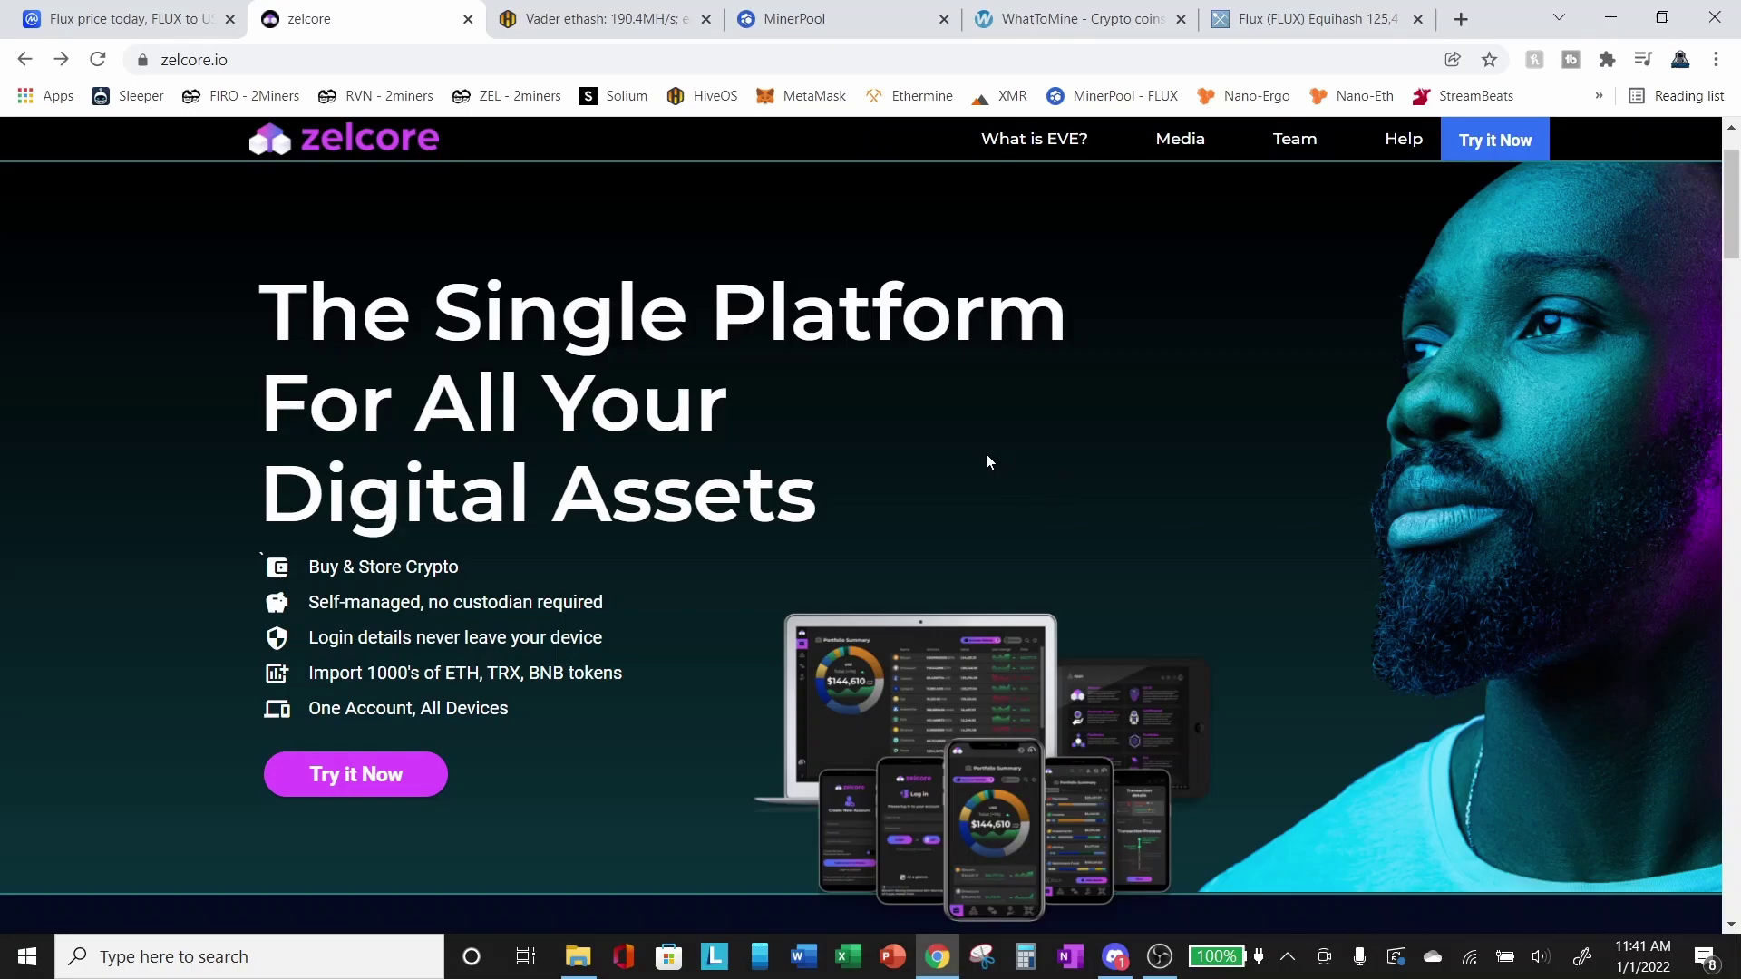
- Return to the 'Vader ethash' HiveOS worker page, which shows ETH at 191.0 MH and FLUX at 40.51 Sol
{"action": "left_click", "coordinate": [609, 20]}
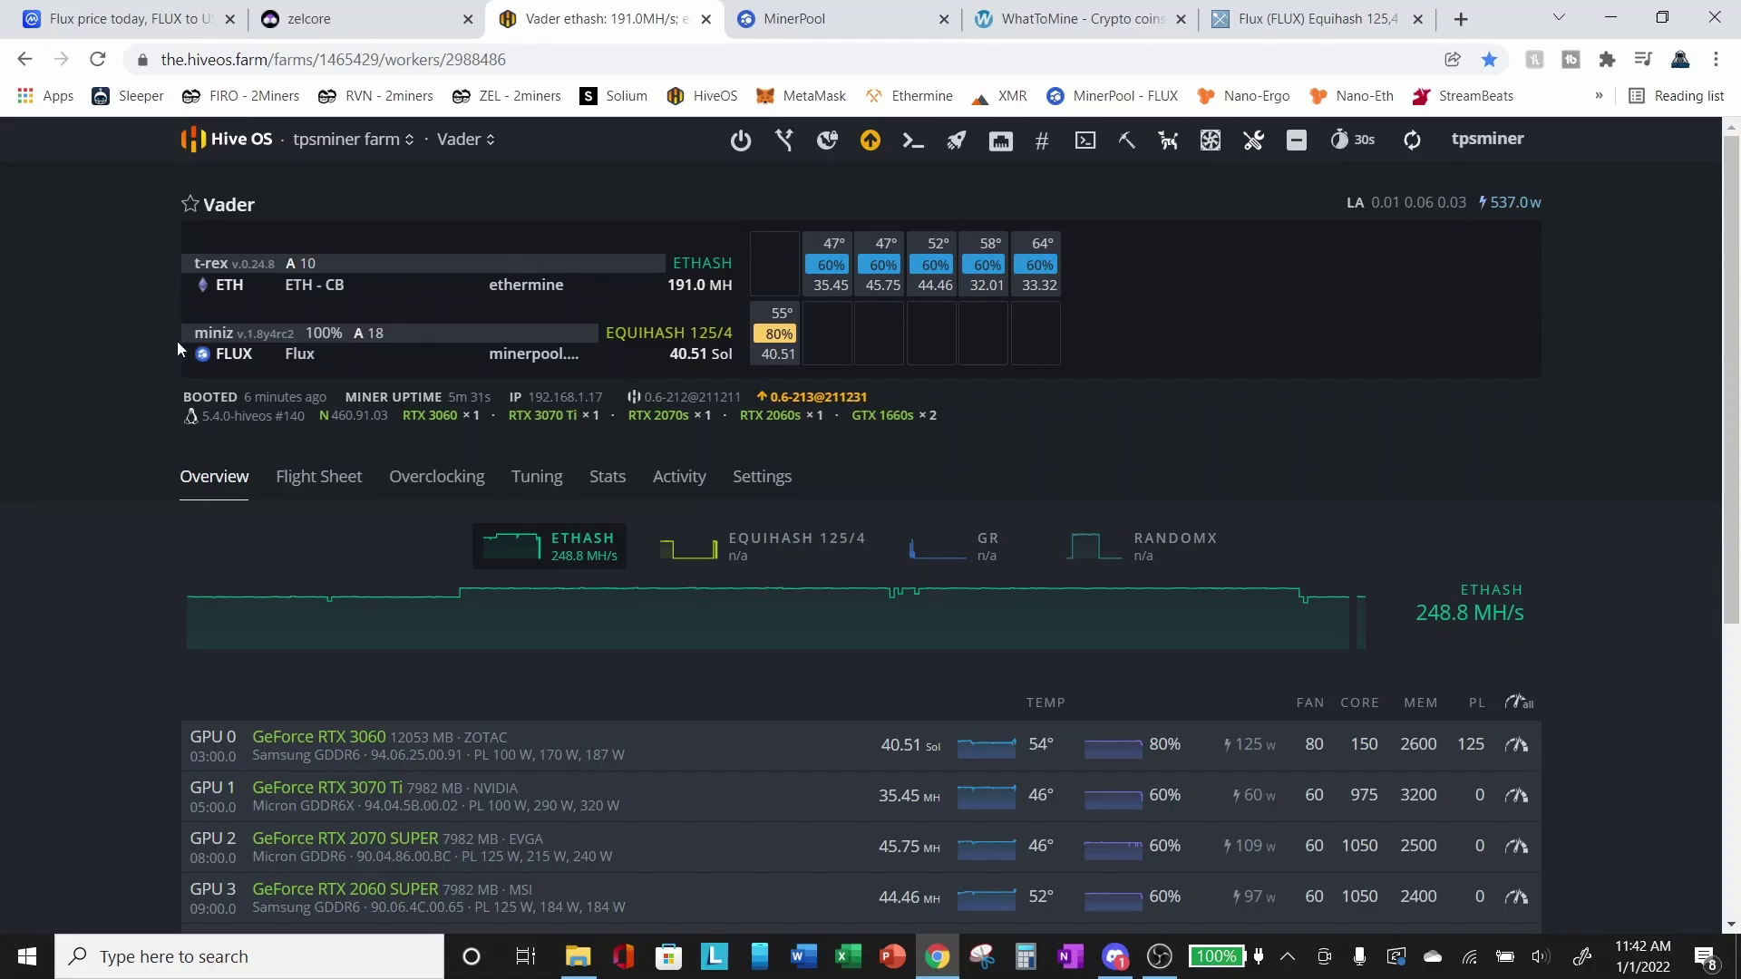
- Show Vader's flight sheet (ETH on T-Rex, FLUX on miniZ) and open its '...' actions menu
{"action": "left_click", "coordinate": [304, 481]}
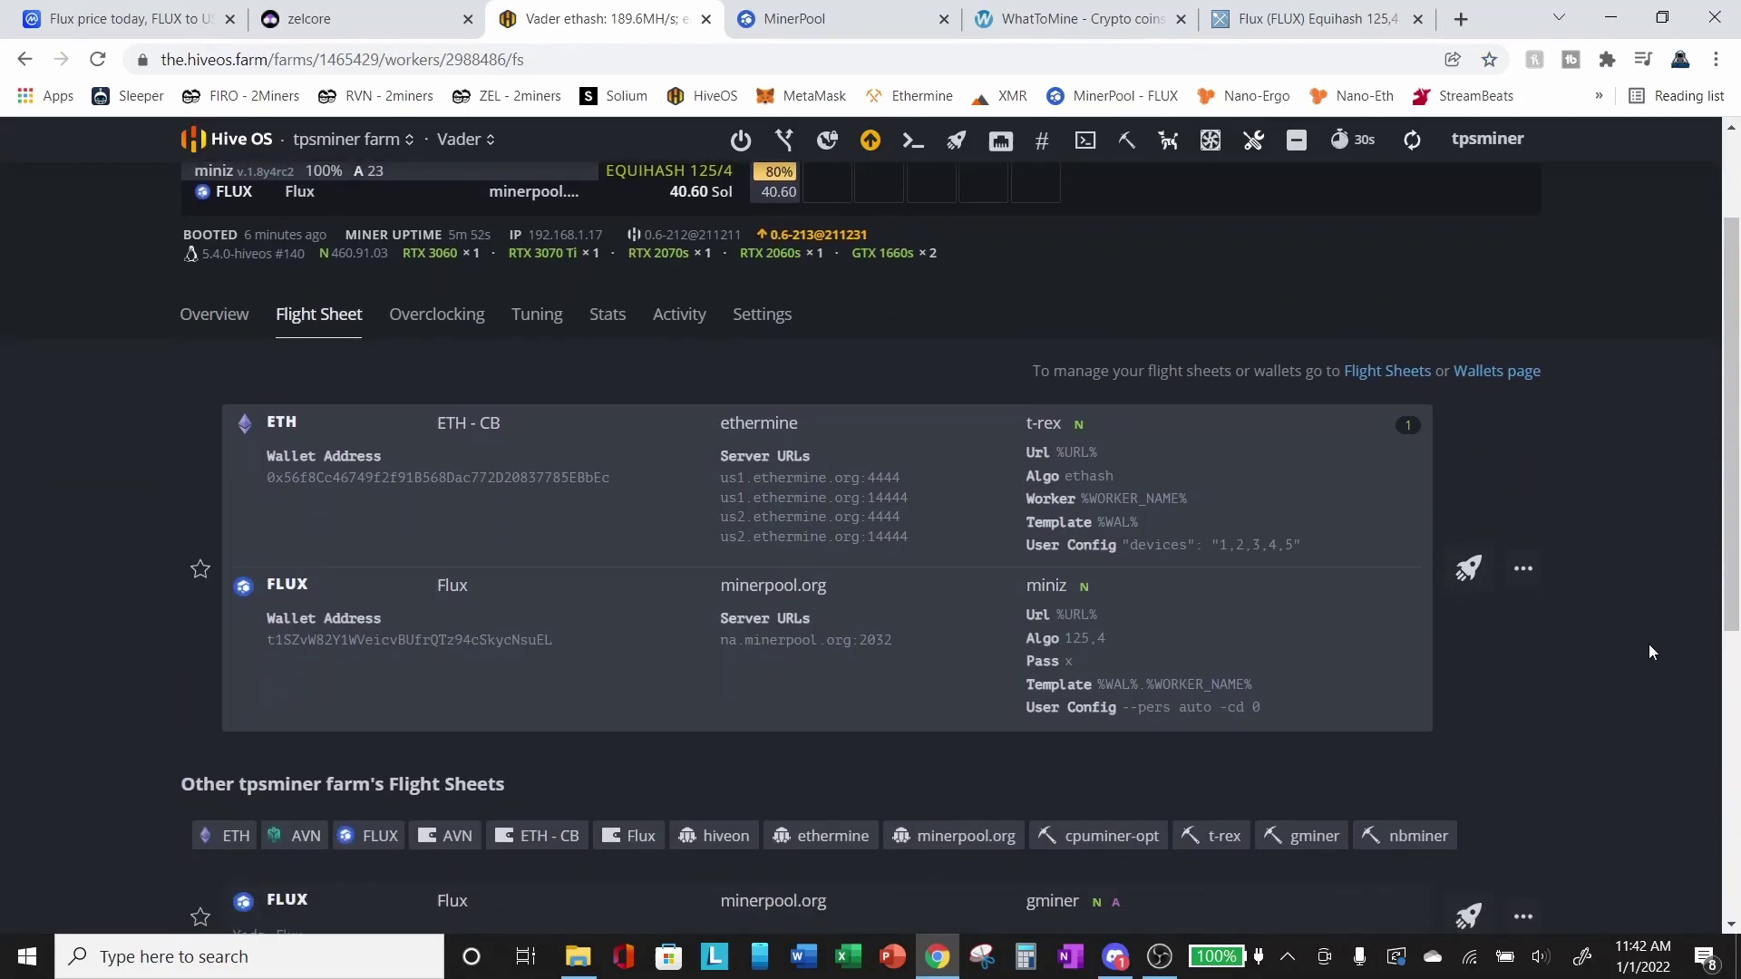
{"action": "left_click", "coordinate": [1521, 566]}
- Edit the Vader flight sheet, pairing ETH on ethermine with ETH - CB wallet and FLUX with the Flux wallet
{"action": "left_click", "coordinate": [1461, 606]}
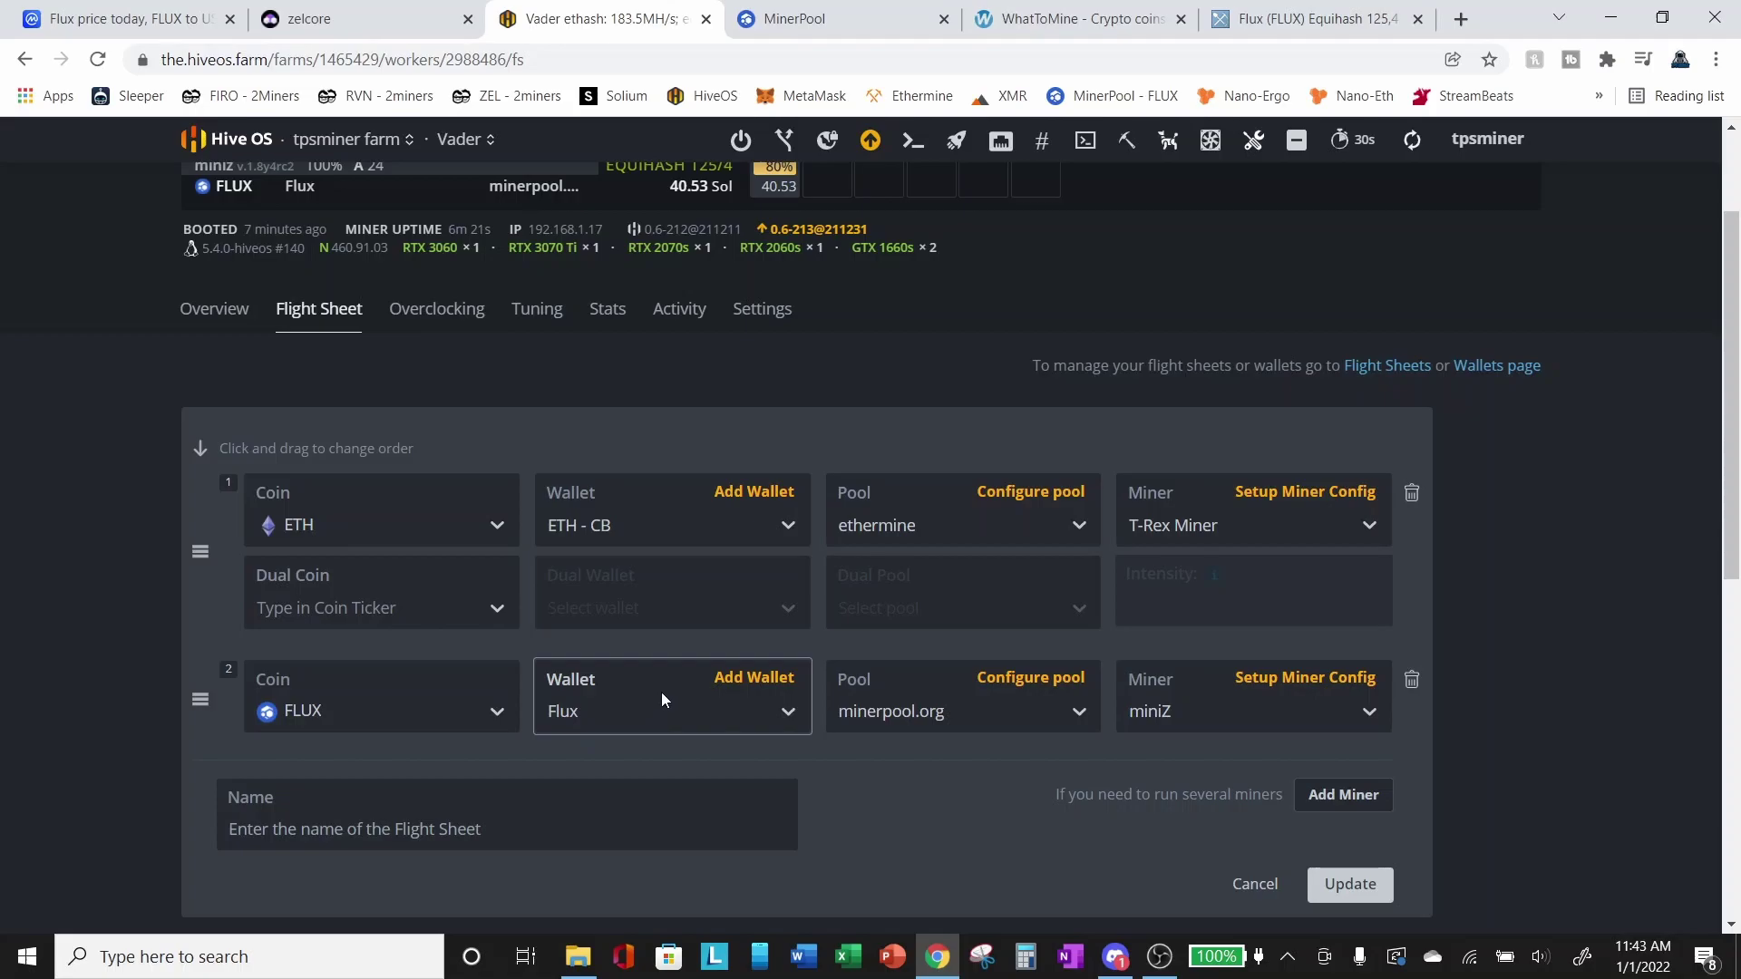
- Start and cancel a new FLUX wallet, then view MiningPoolStats' Flux ranking led by minerpool.org at 969.44 KSol/s
{"action": "left_click", "coordinate": [749, 680]}
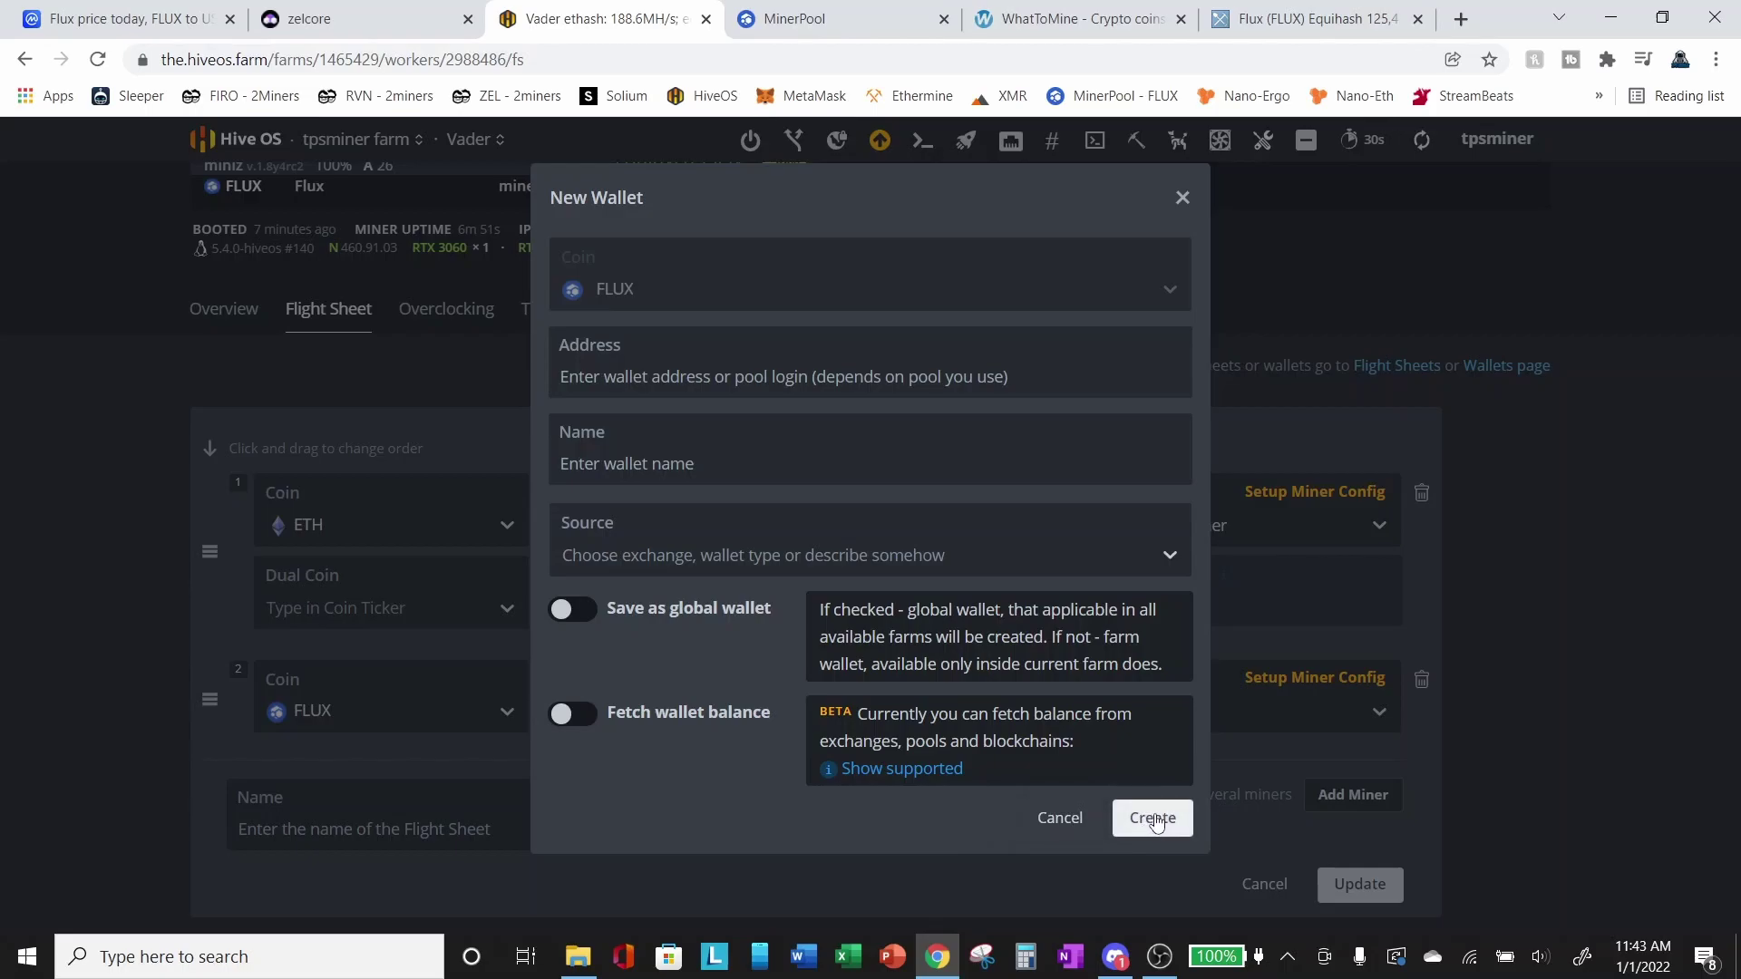
{"action": "left_click", "coordinate": [1061, 819]}
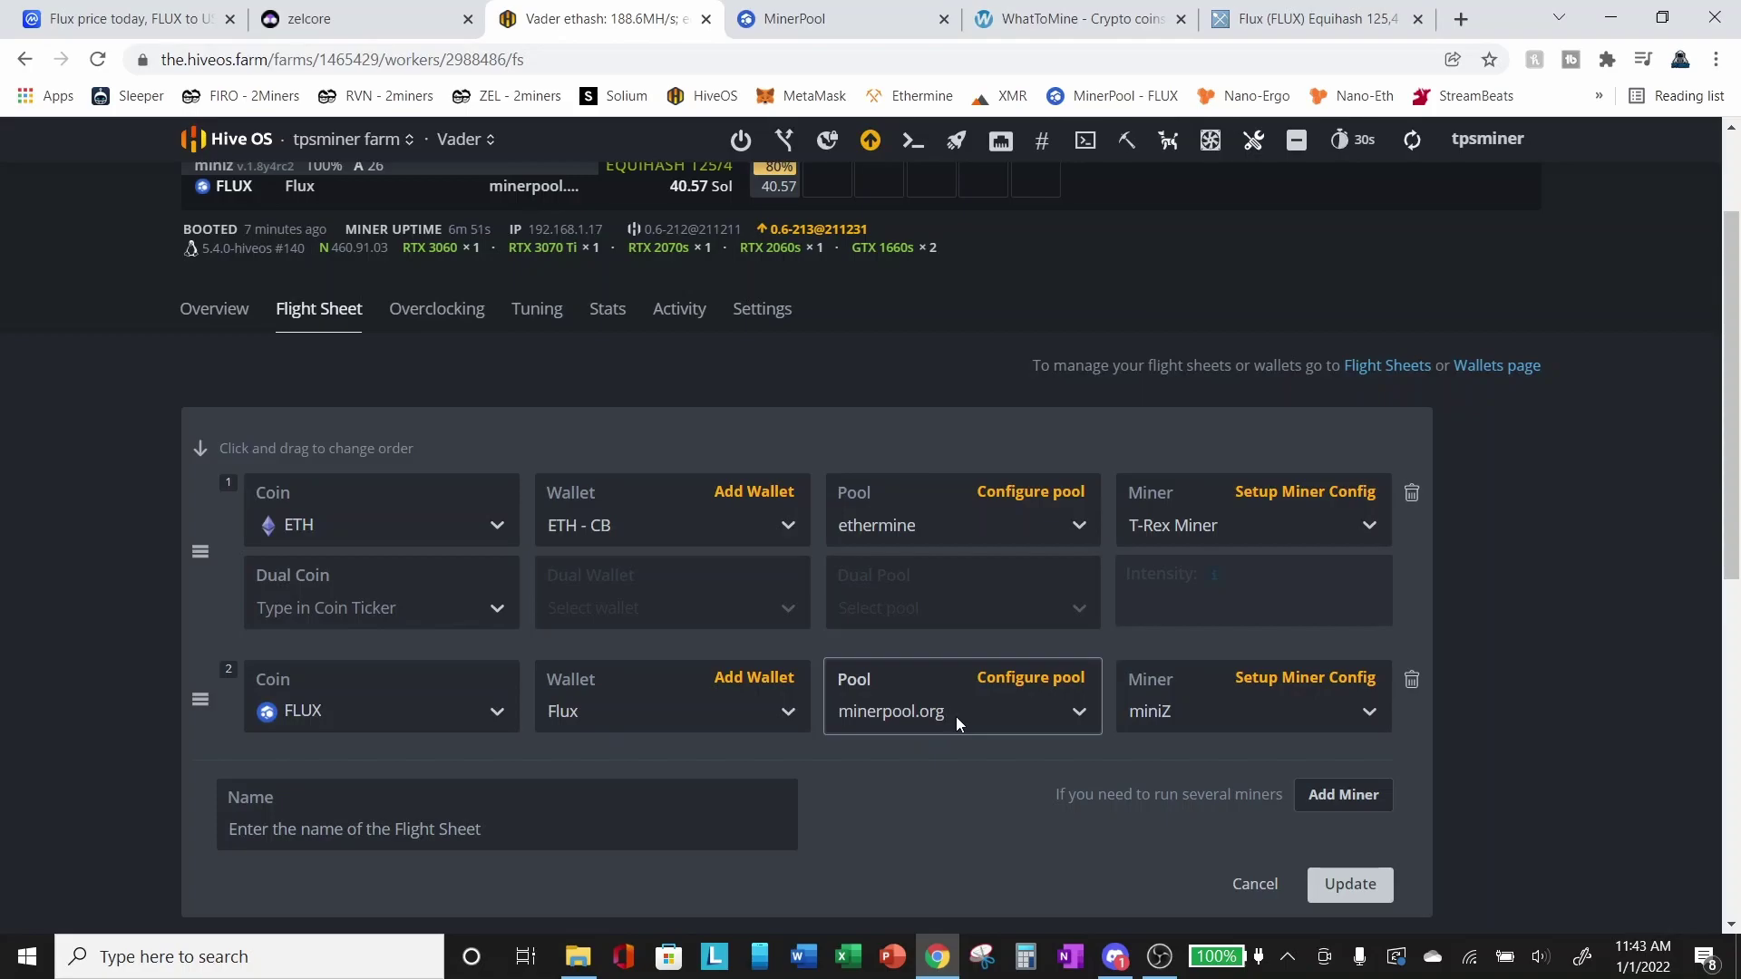
{"action": "left_click", "coordinate": [1297, 21]}
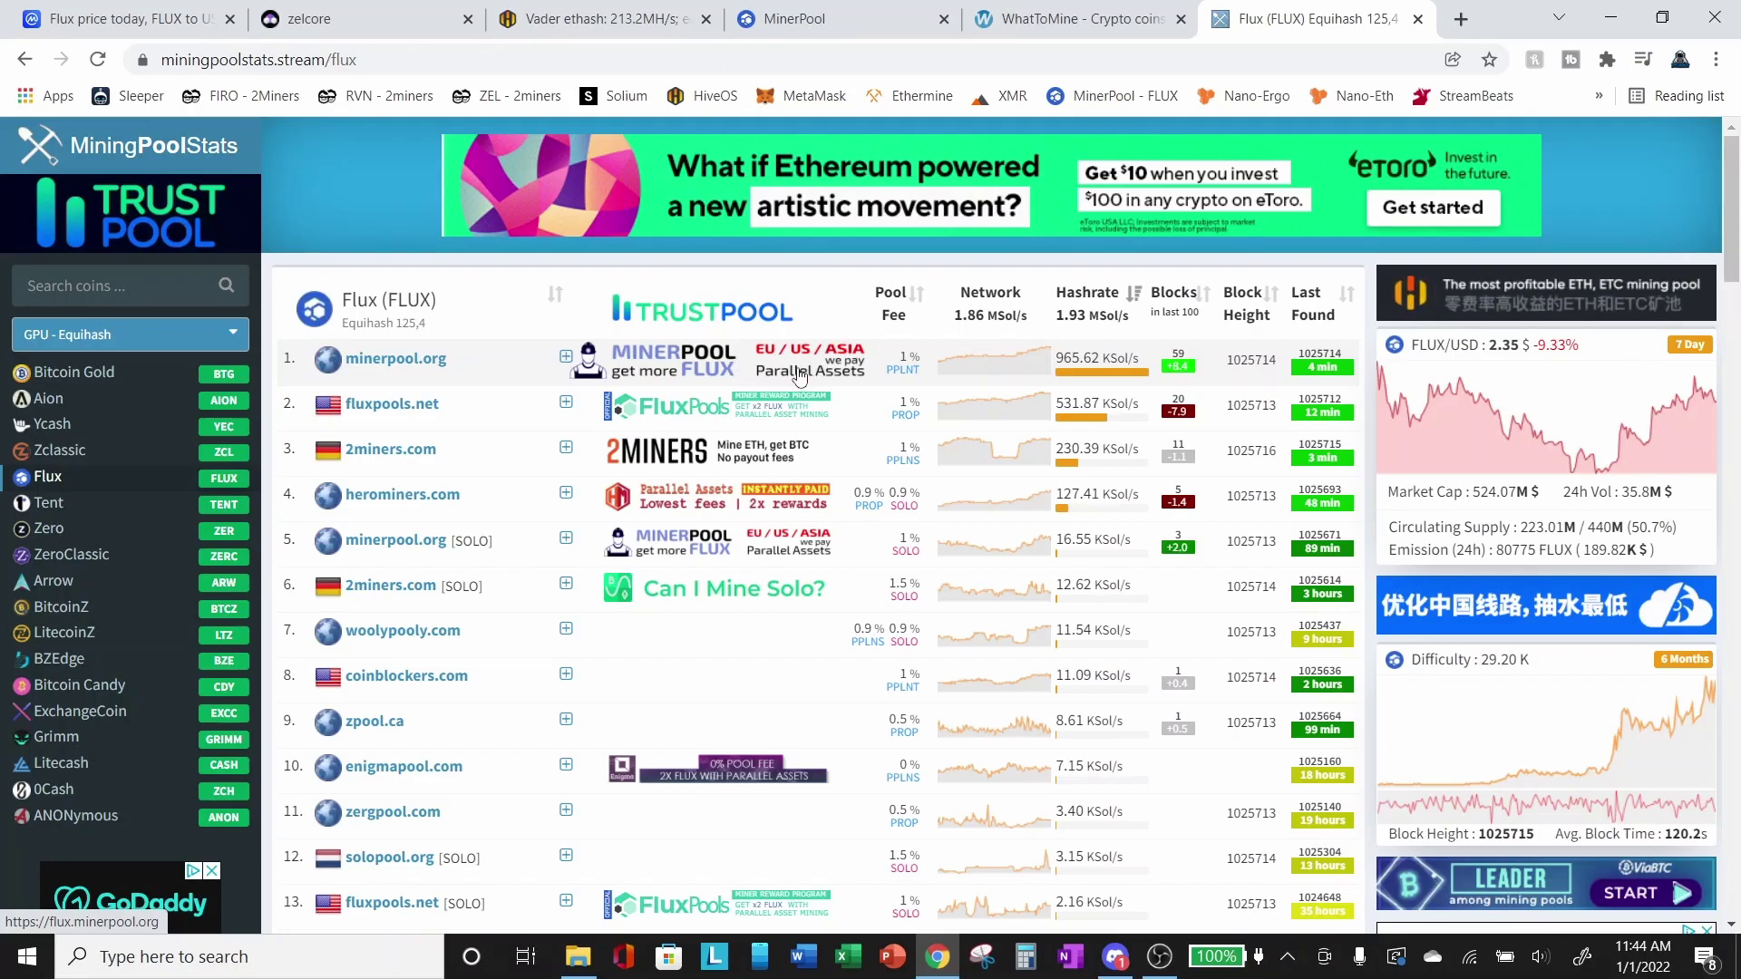
- Compare Ethereum and Flux estimated rewards and profitability on WhatToMine, including the Est. Rewards info note
{"action": "left_click", "coordinate": [1097, 20]}
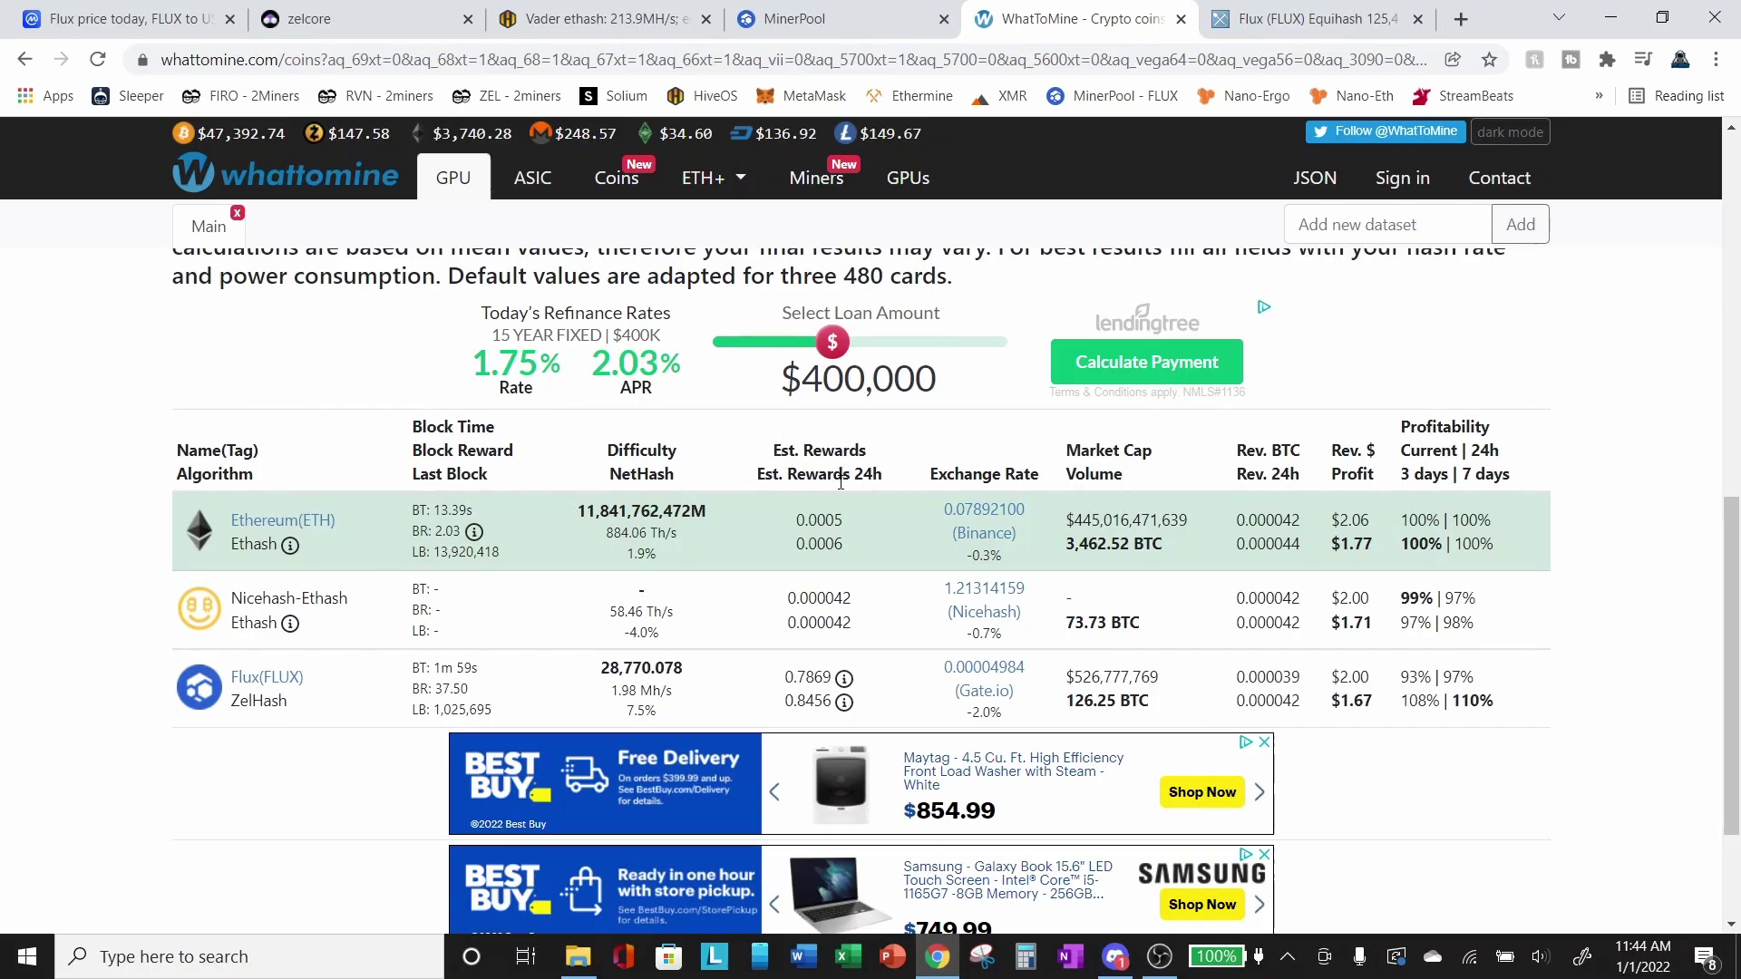
{"action": "mouse_move", "coordinate": [844, 682]}
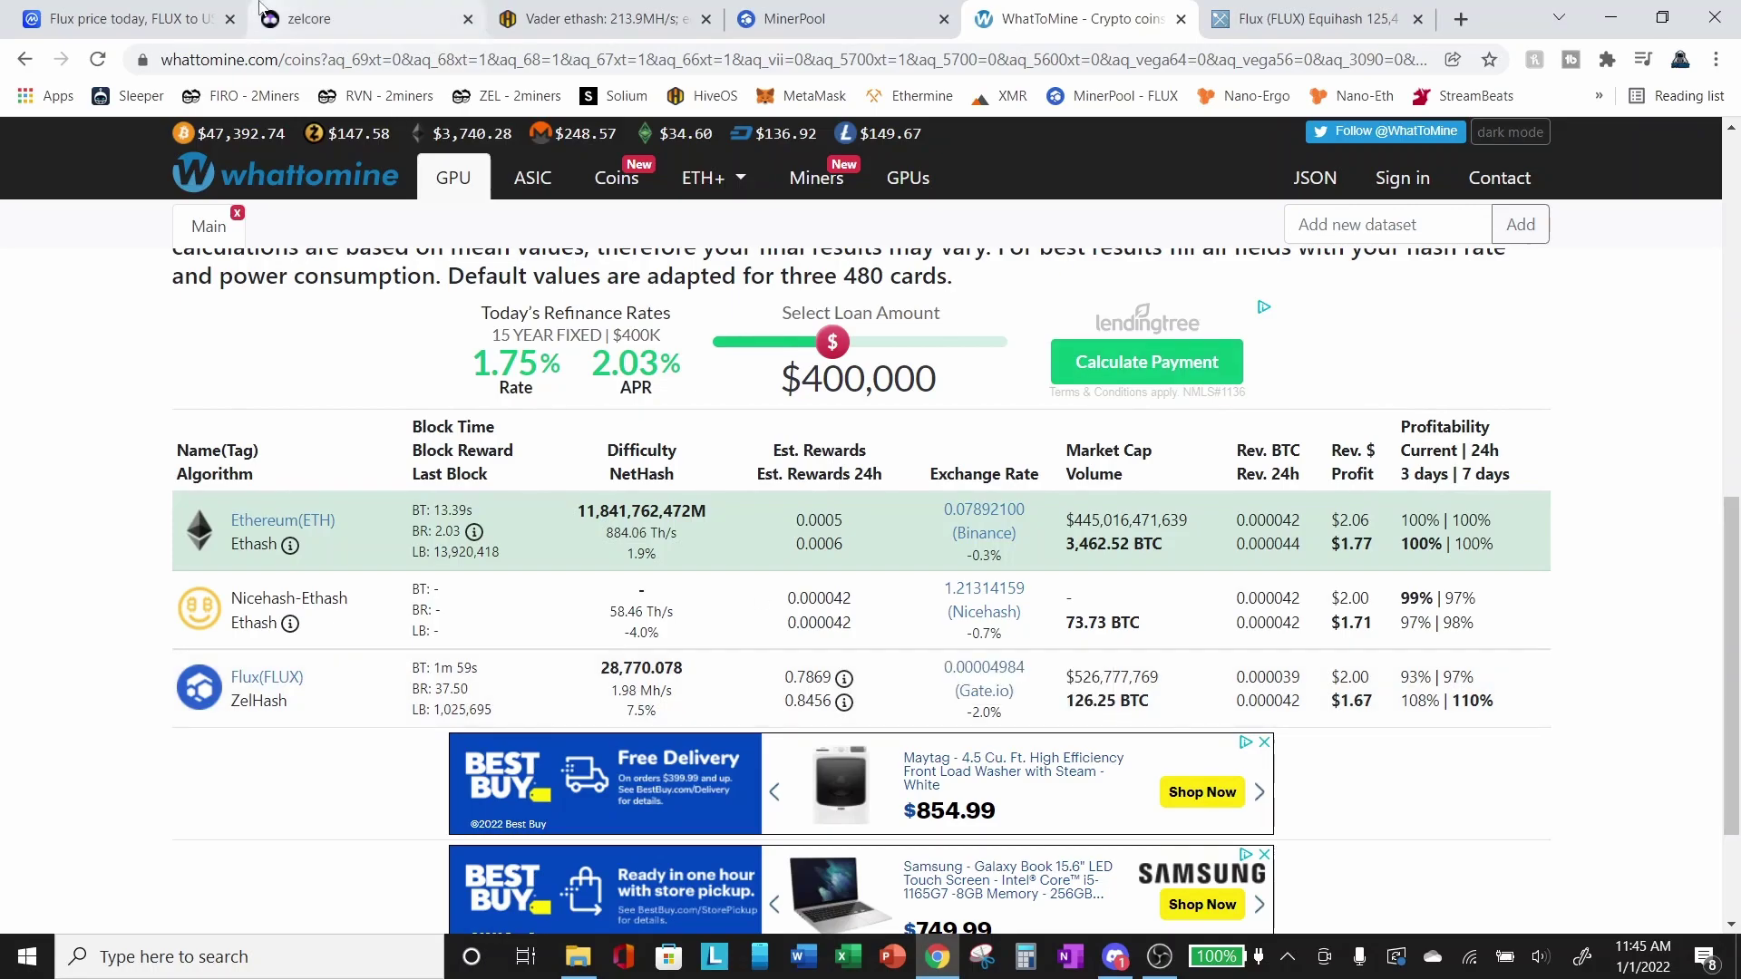
{"action": "left_click", "coordinate": [308, 18]}
- Go back to the Vader flight sheet editor listing ETH via T-Rex Miner and FLUX via miniZ
{"action": "left_click", "coordinate": [562, 18]}
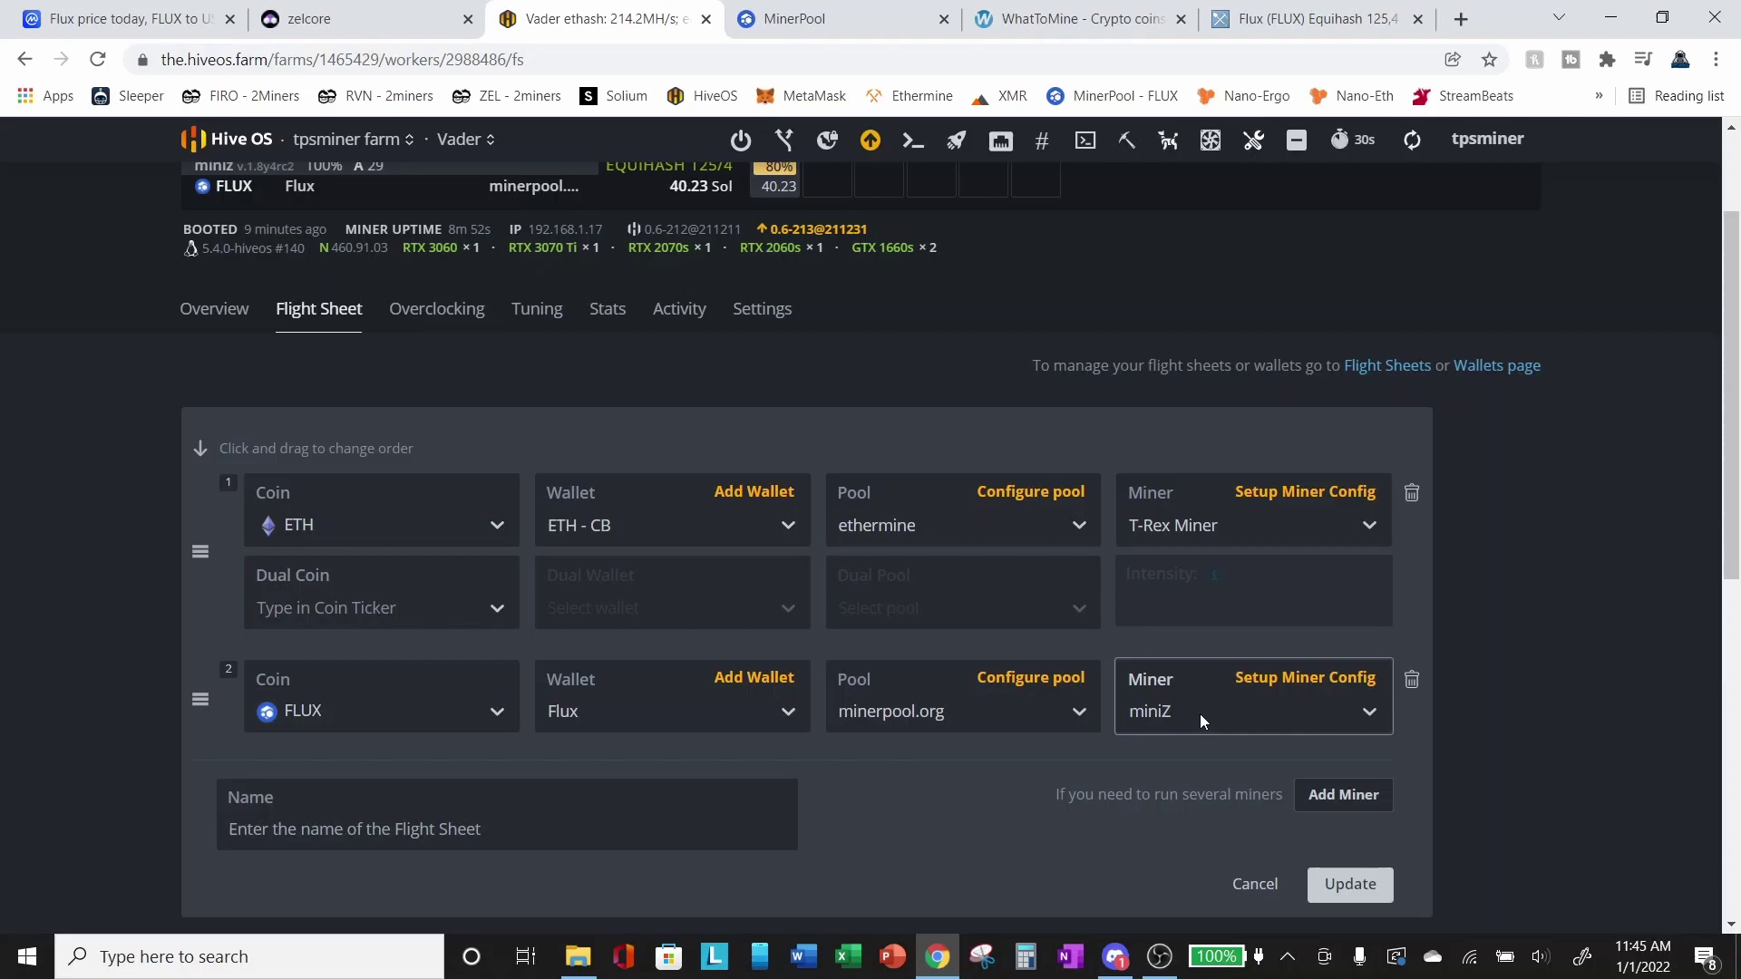
{"action": "left_click", "coordinate": [1318, 682]}
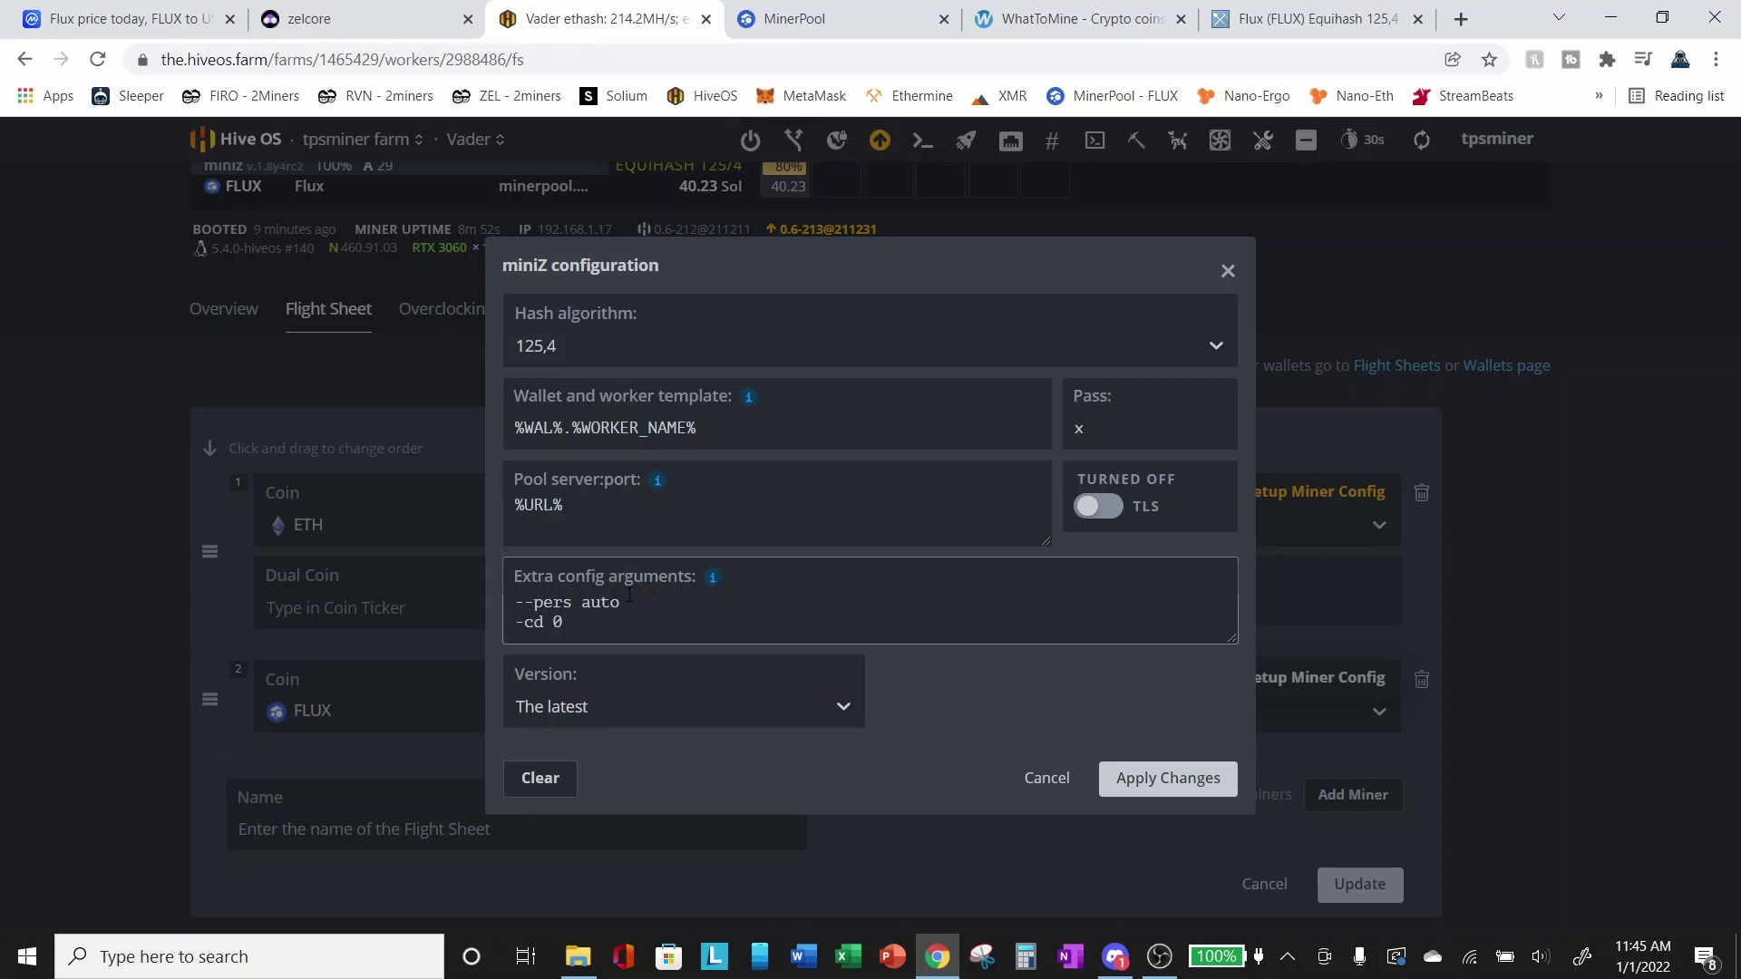
{"action": "mouse_move", "coordinate": [712, 578]}
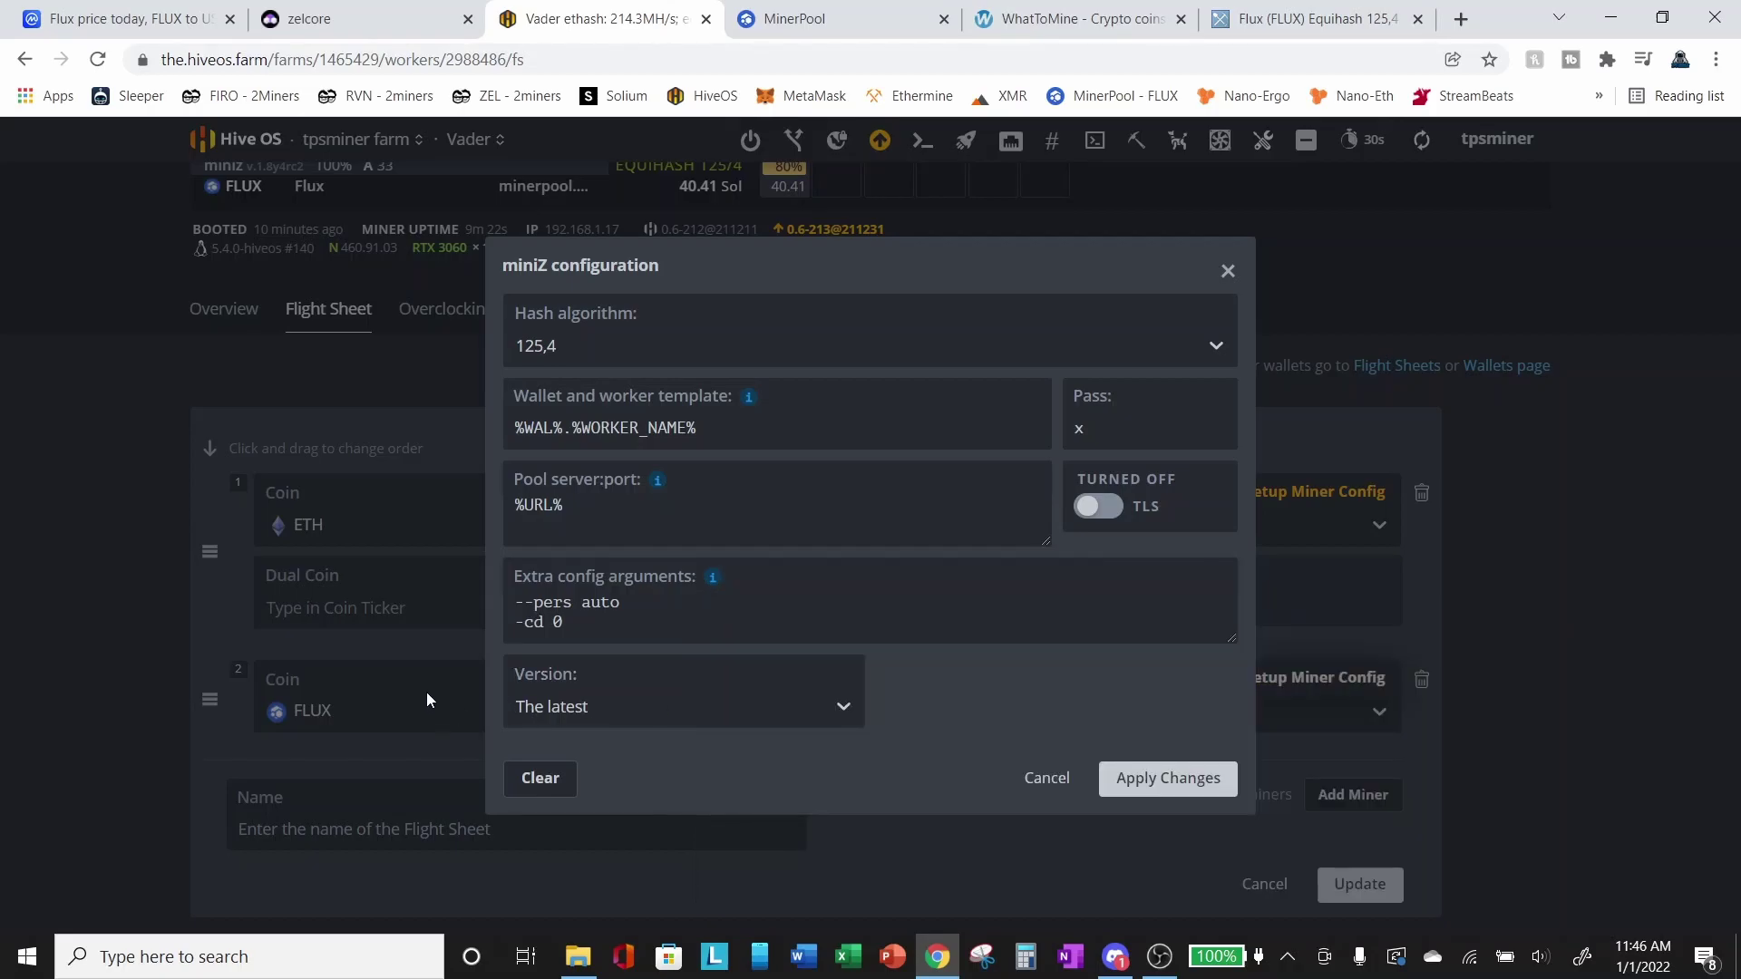
{"action": "left_click", "coordinate": [639, 602]}
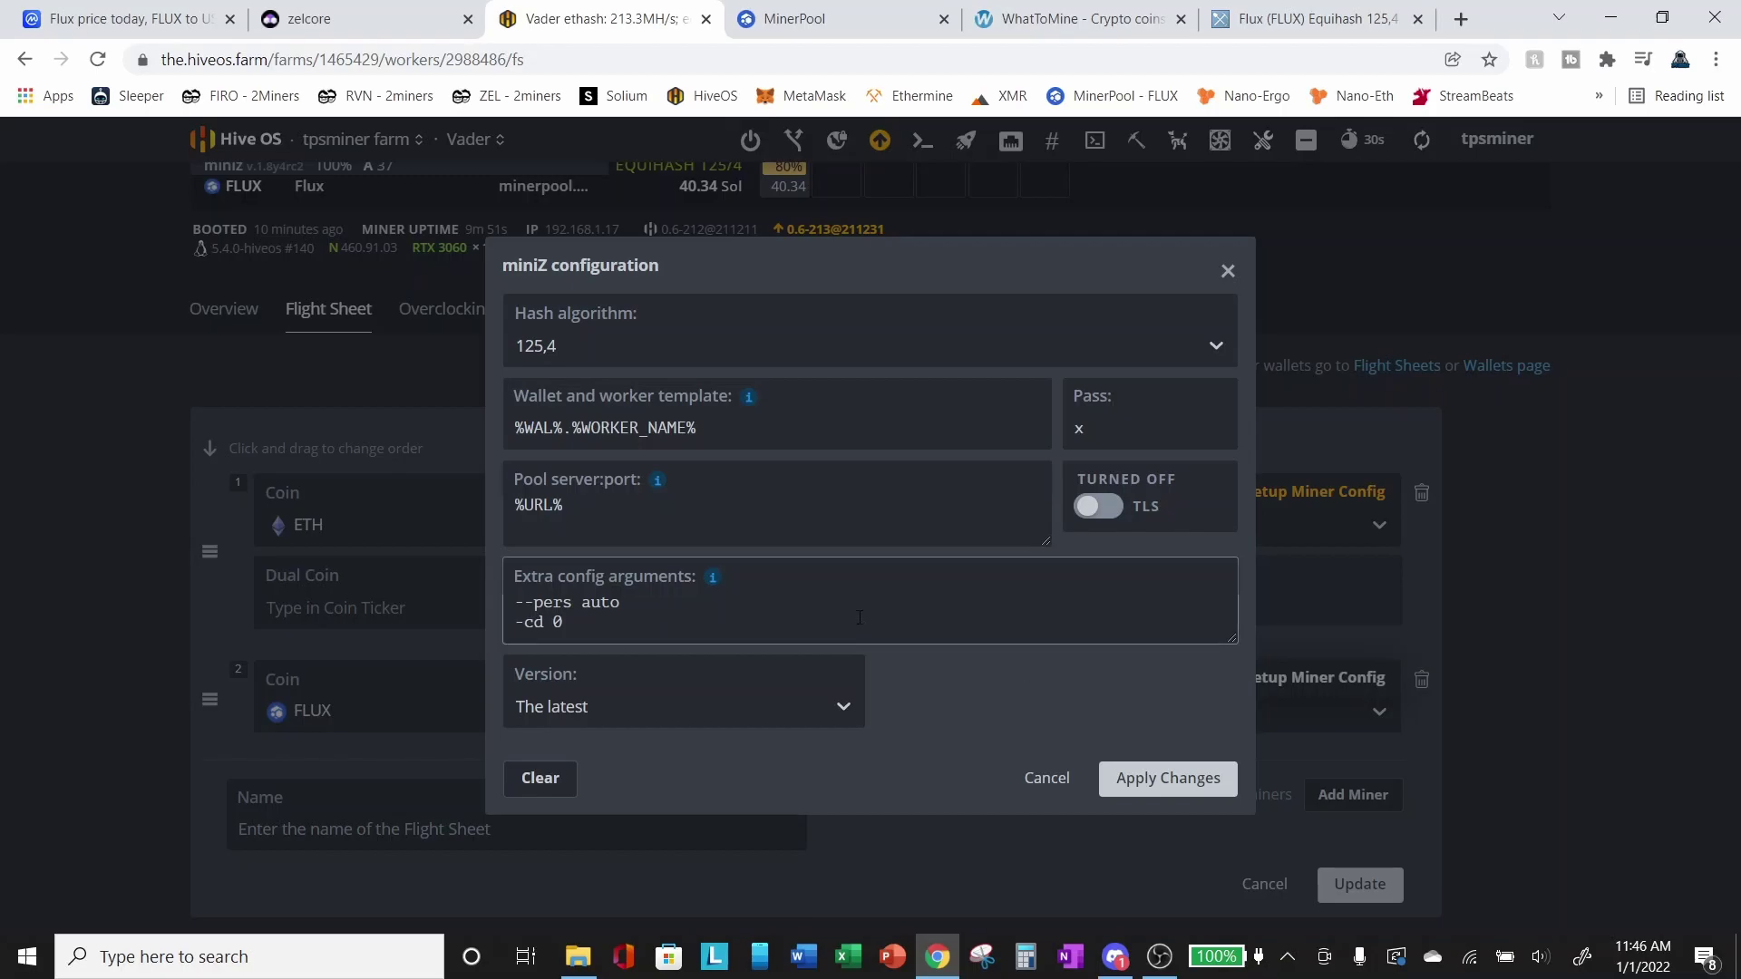
{"action": "left_click", "coordinate": [1050, 780]}
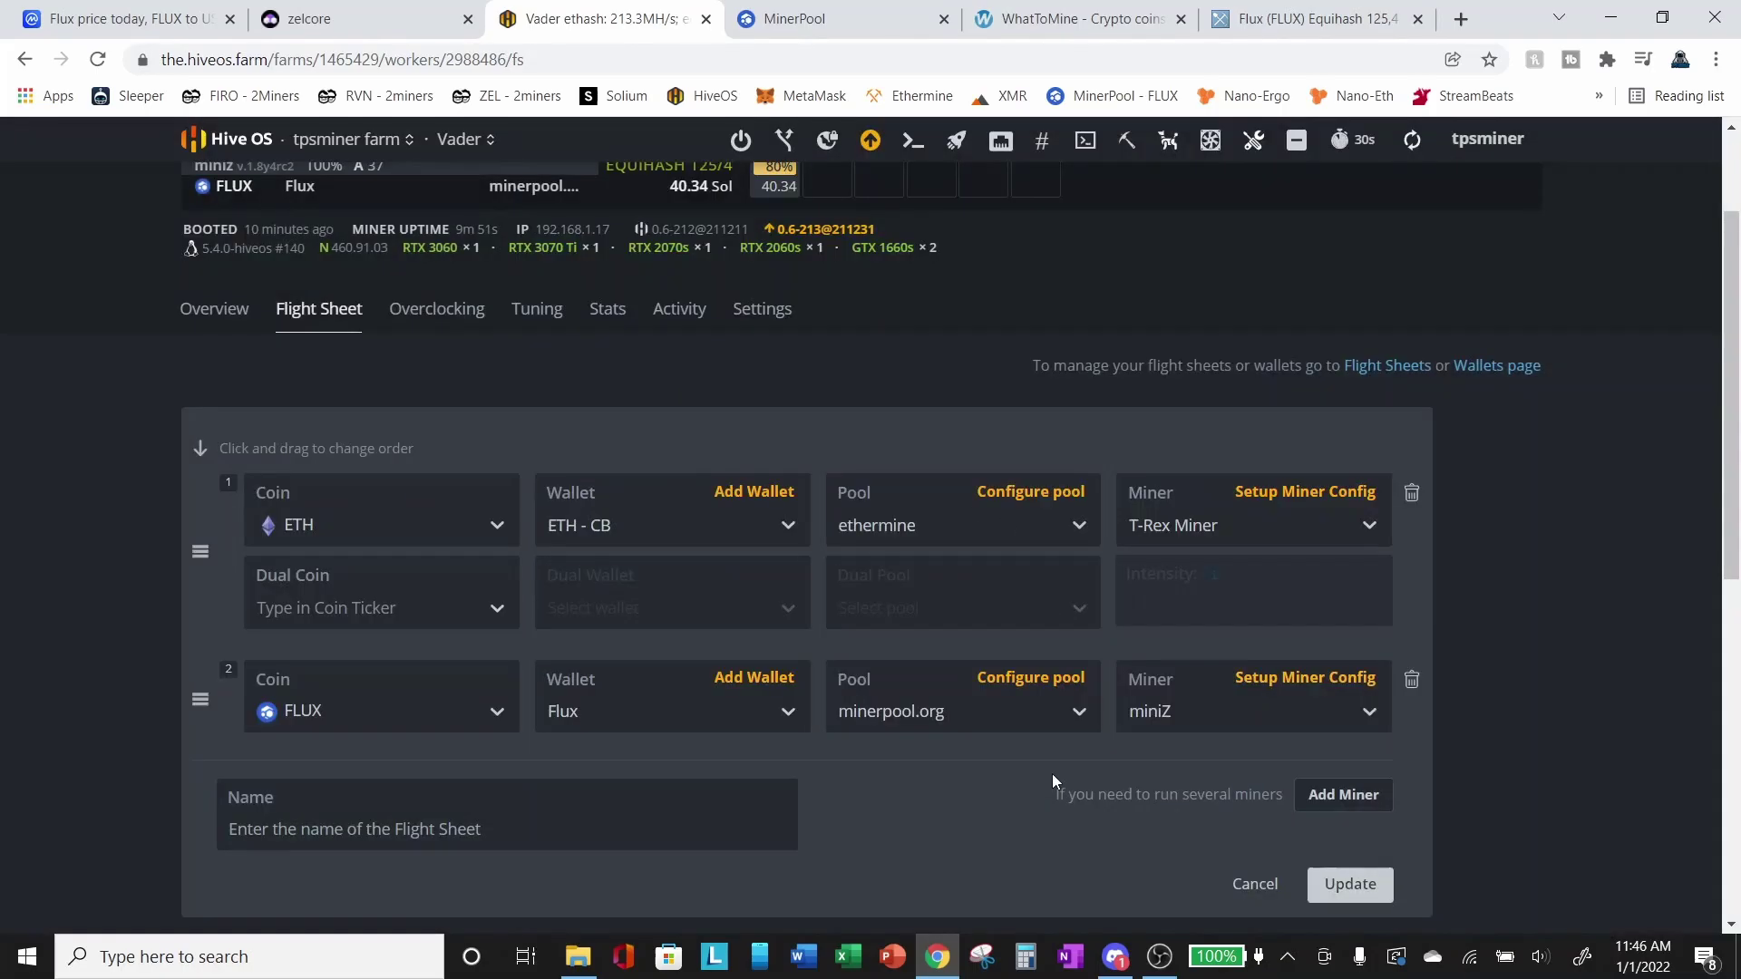
{"action": "left_click", "coordinate": [1320, 501]}
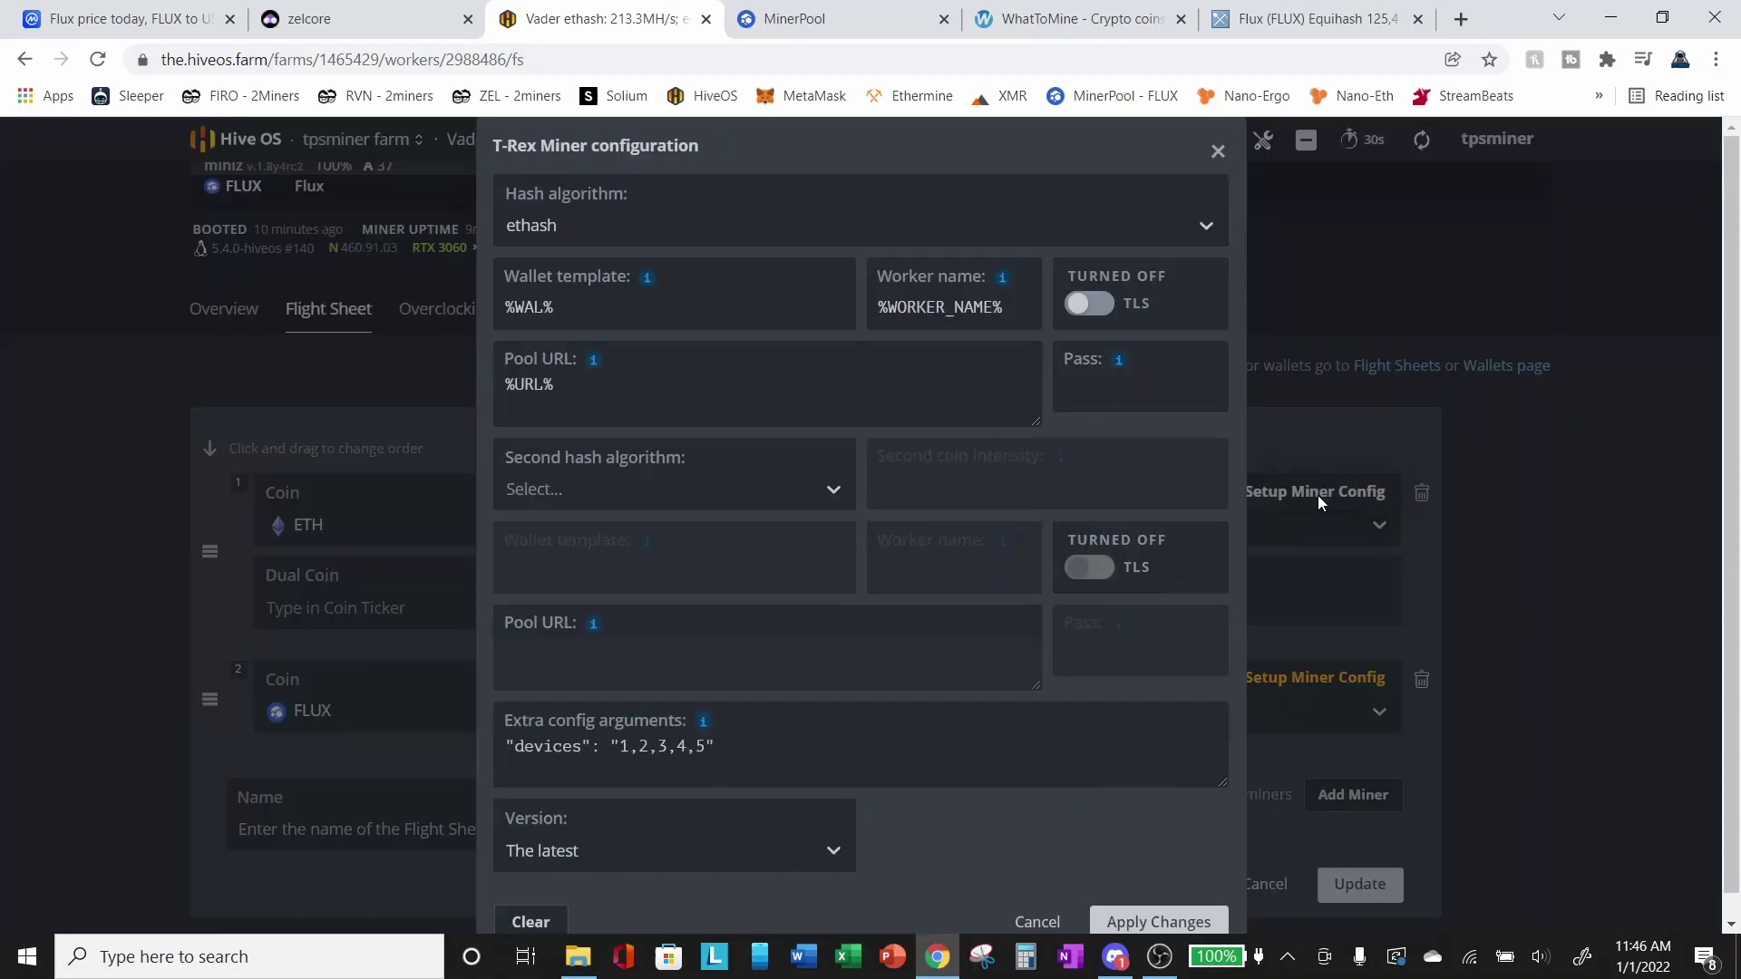
{"action": "left_click", "coordinate": [709, 760]}
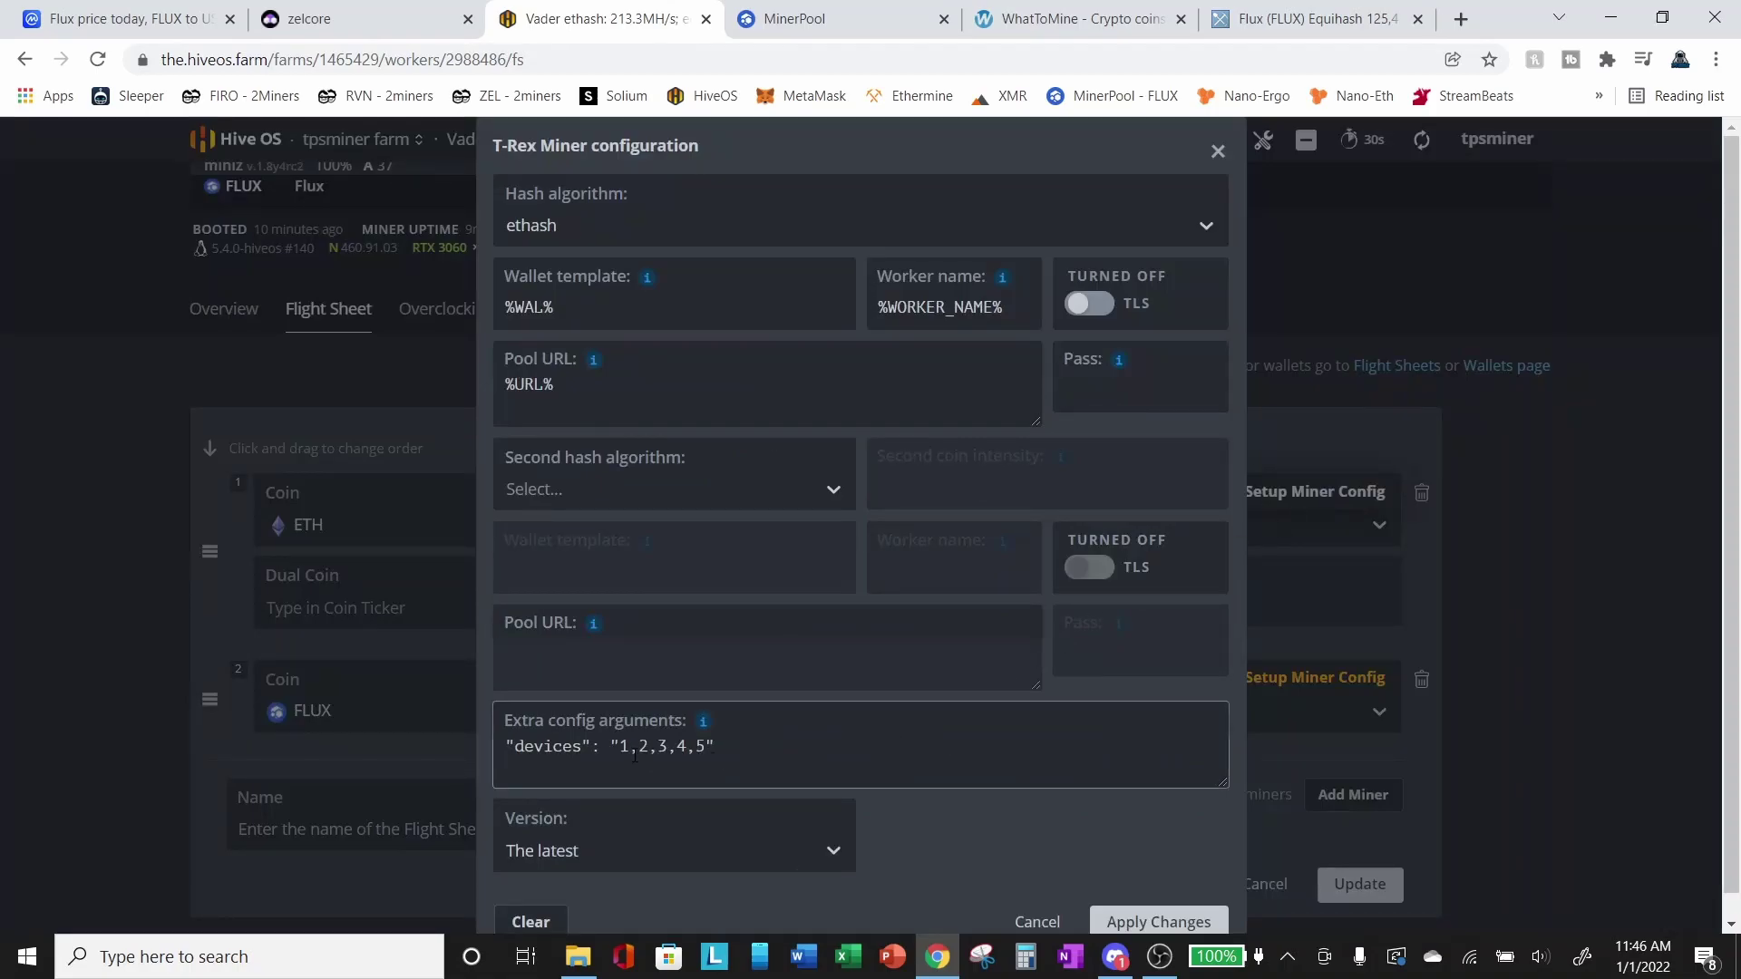
{"action": "mouse_move", "coordinate": [705, 726]}
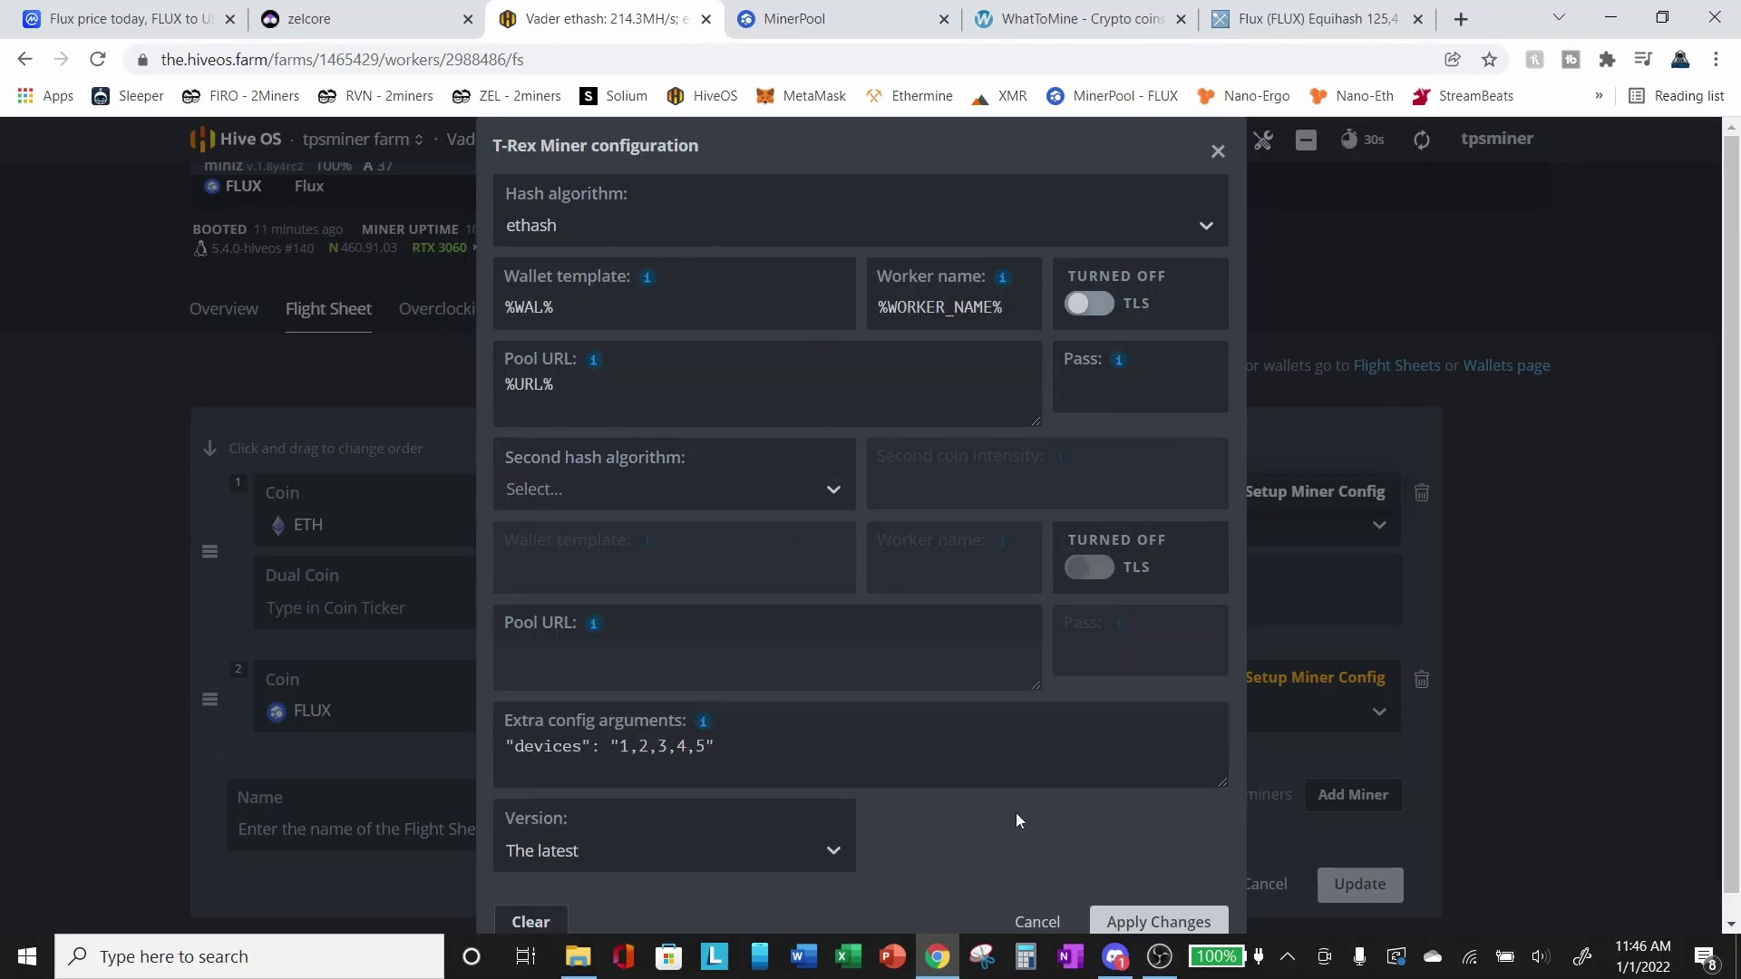
{"action": "scroll", "coordinate": [1015, 812], "scroll_direction": "down", "scroll_amount": 1}
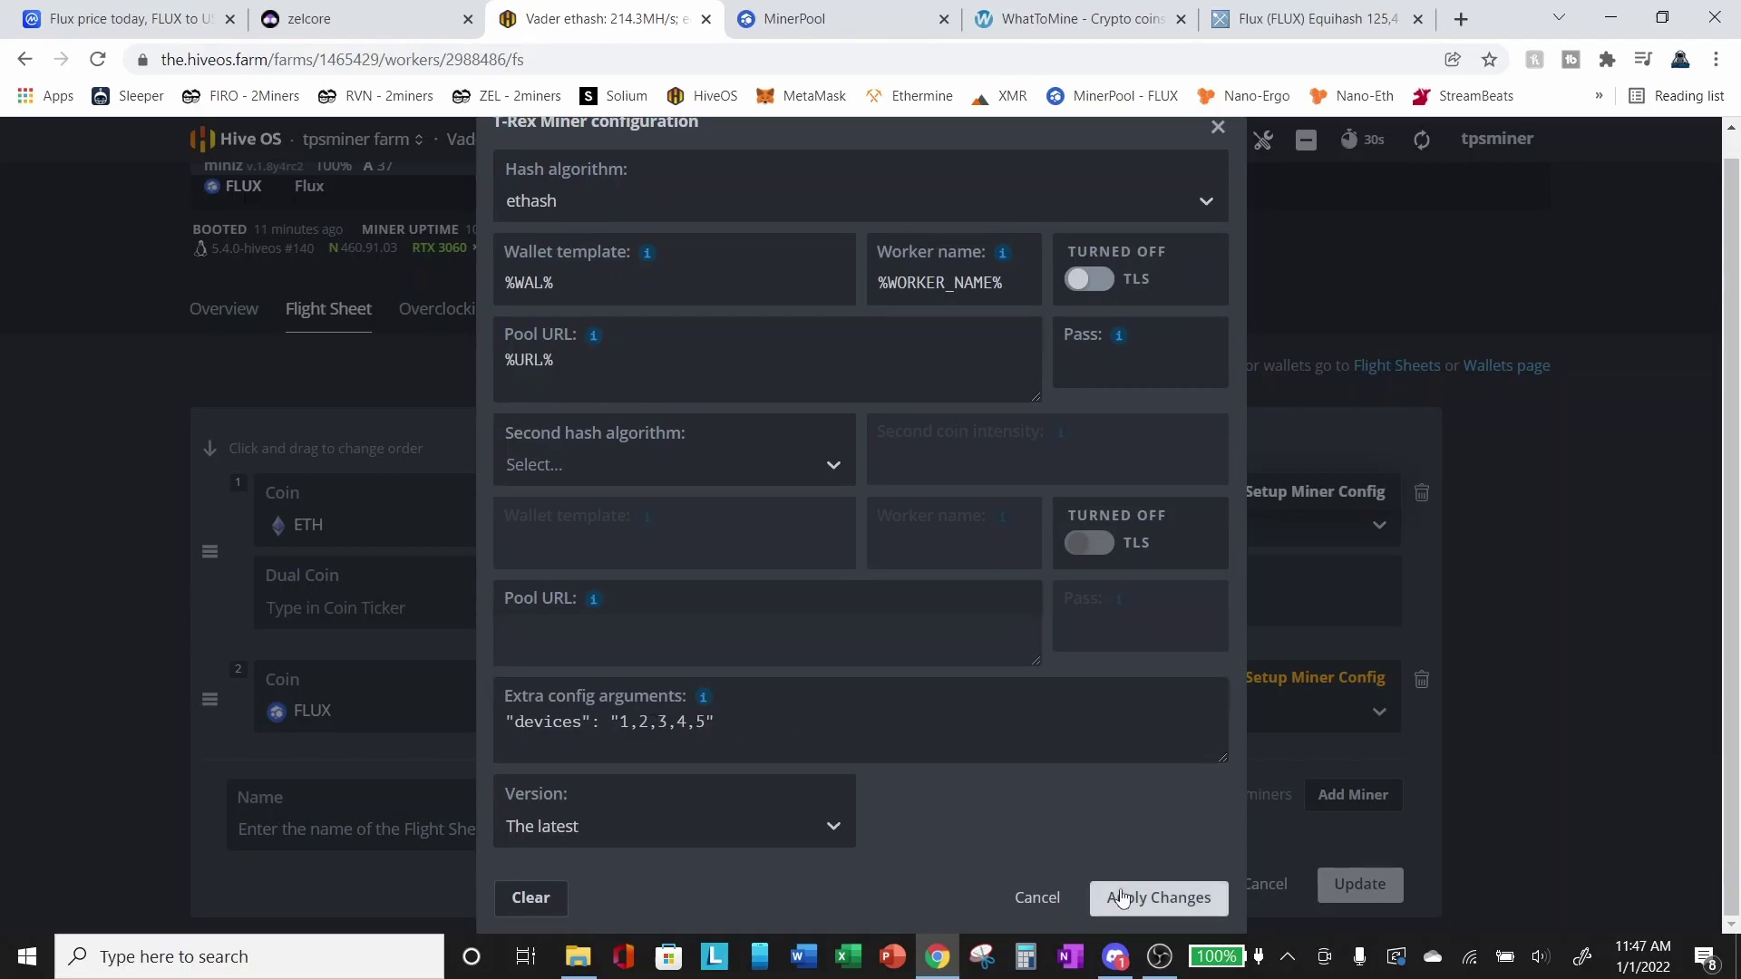
{"action": "left_click", "coordinate": [1032, 898]}
- Close the flight sheet editor without saving changes and scroll back to the top of the page
{"action": "scroll", "coordinate": [1553, 774], "scroll_direction": "down", "scroll_amount": 2}
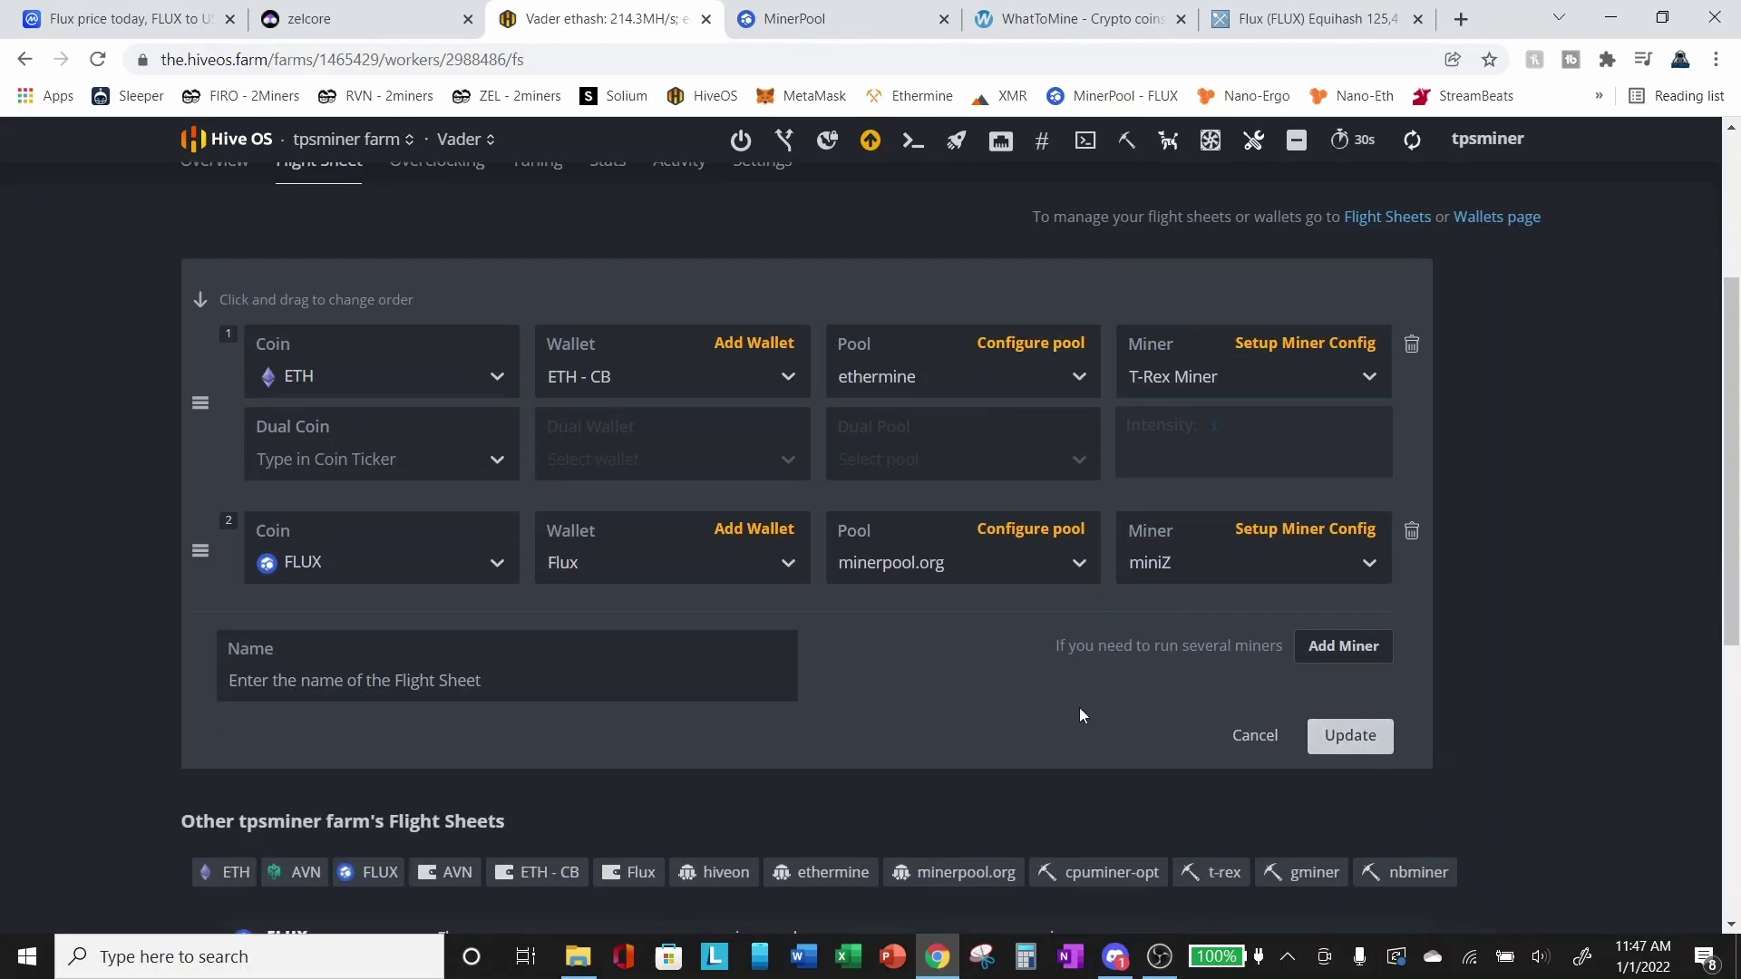
{"action": "left_click", "coordinate": [1255, 736]}
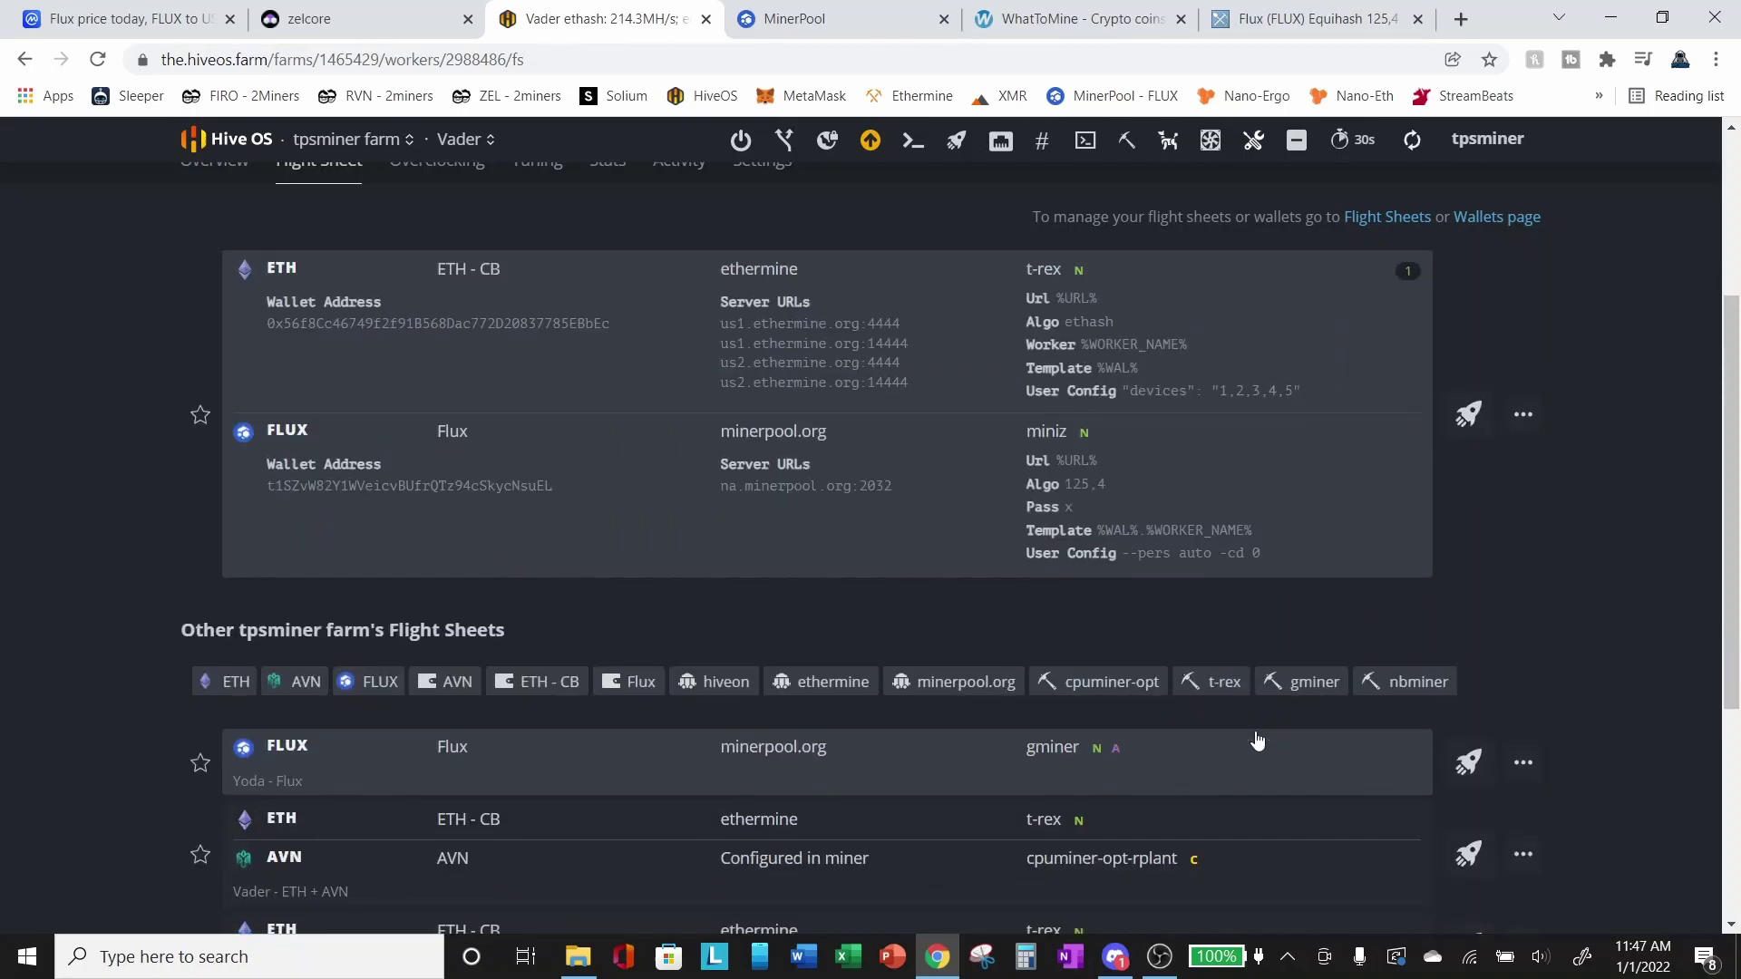
{"action": "scroll", "coordinate": [1614, 493], "scroll_direction": "up", "scroll_amount": 2}
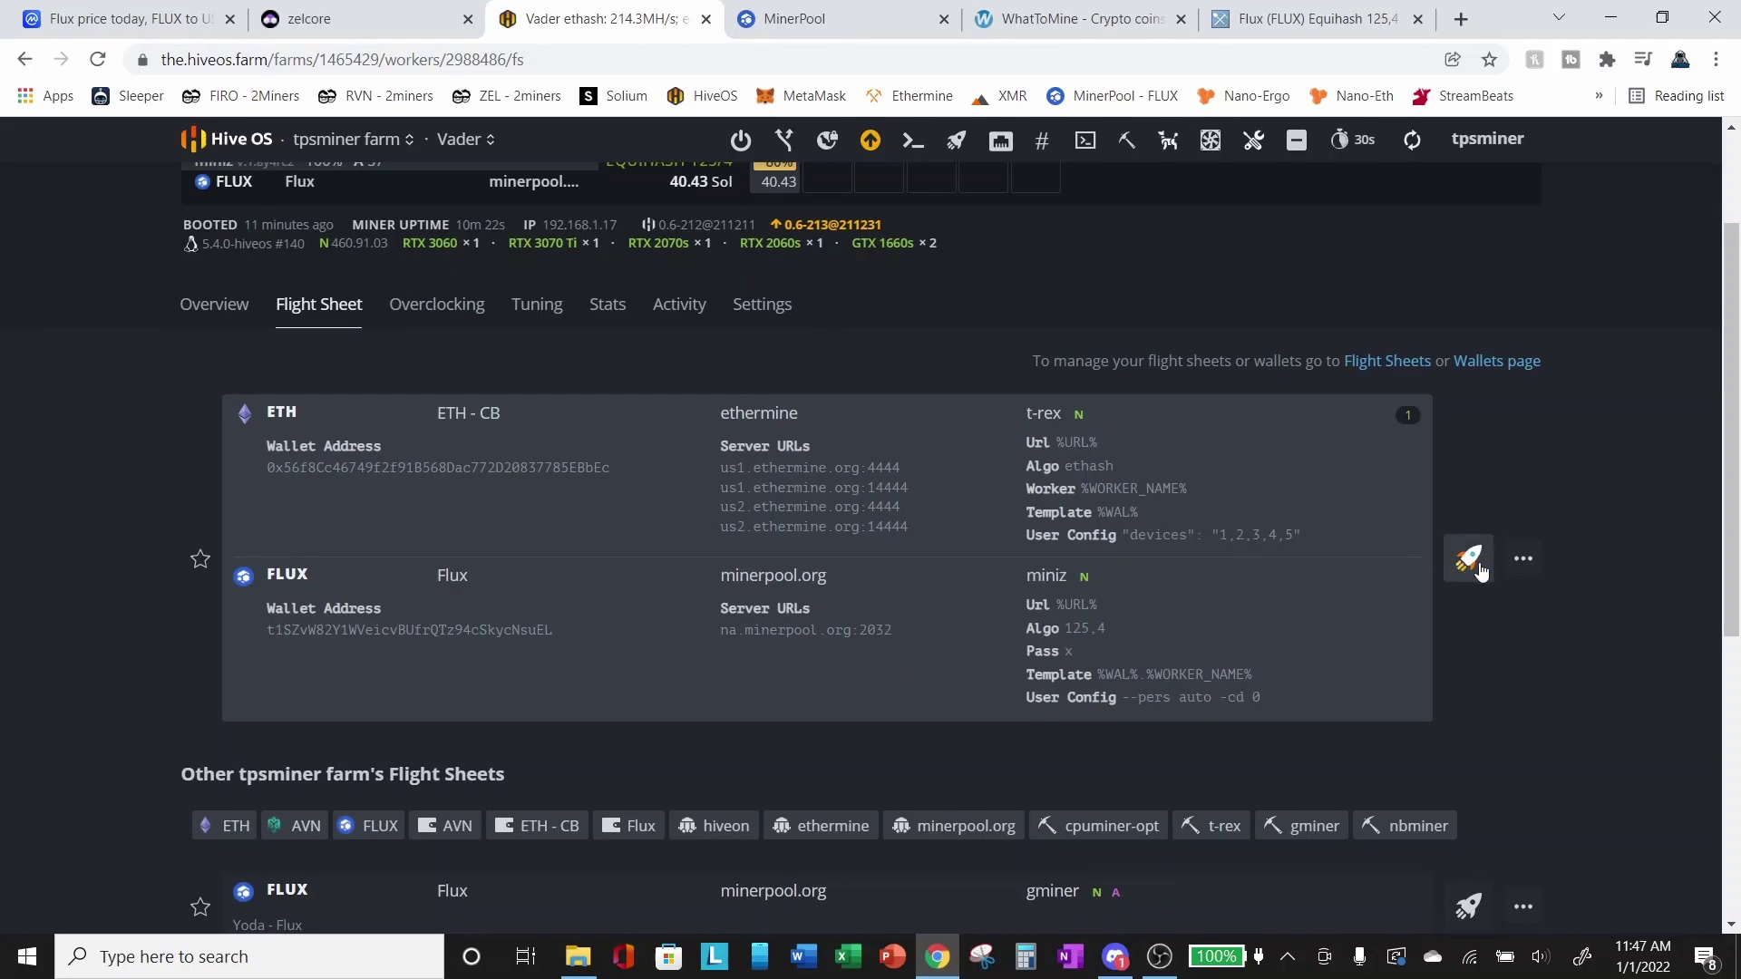
{"action": "scroll", "coordinate": [1602, 427], "scroll_direction": "up", "scroll_amount": 2}
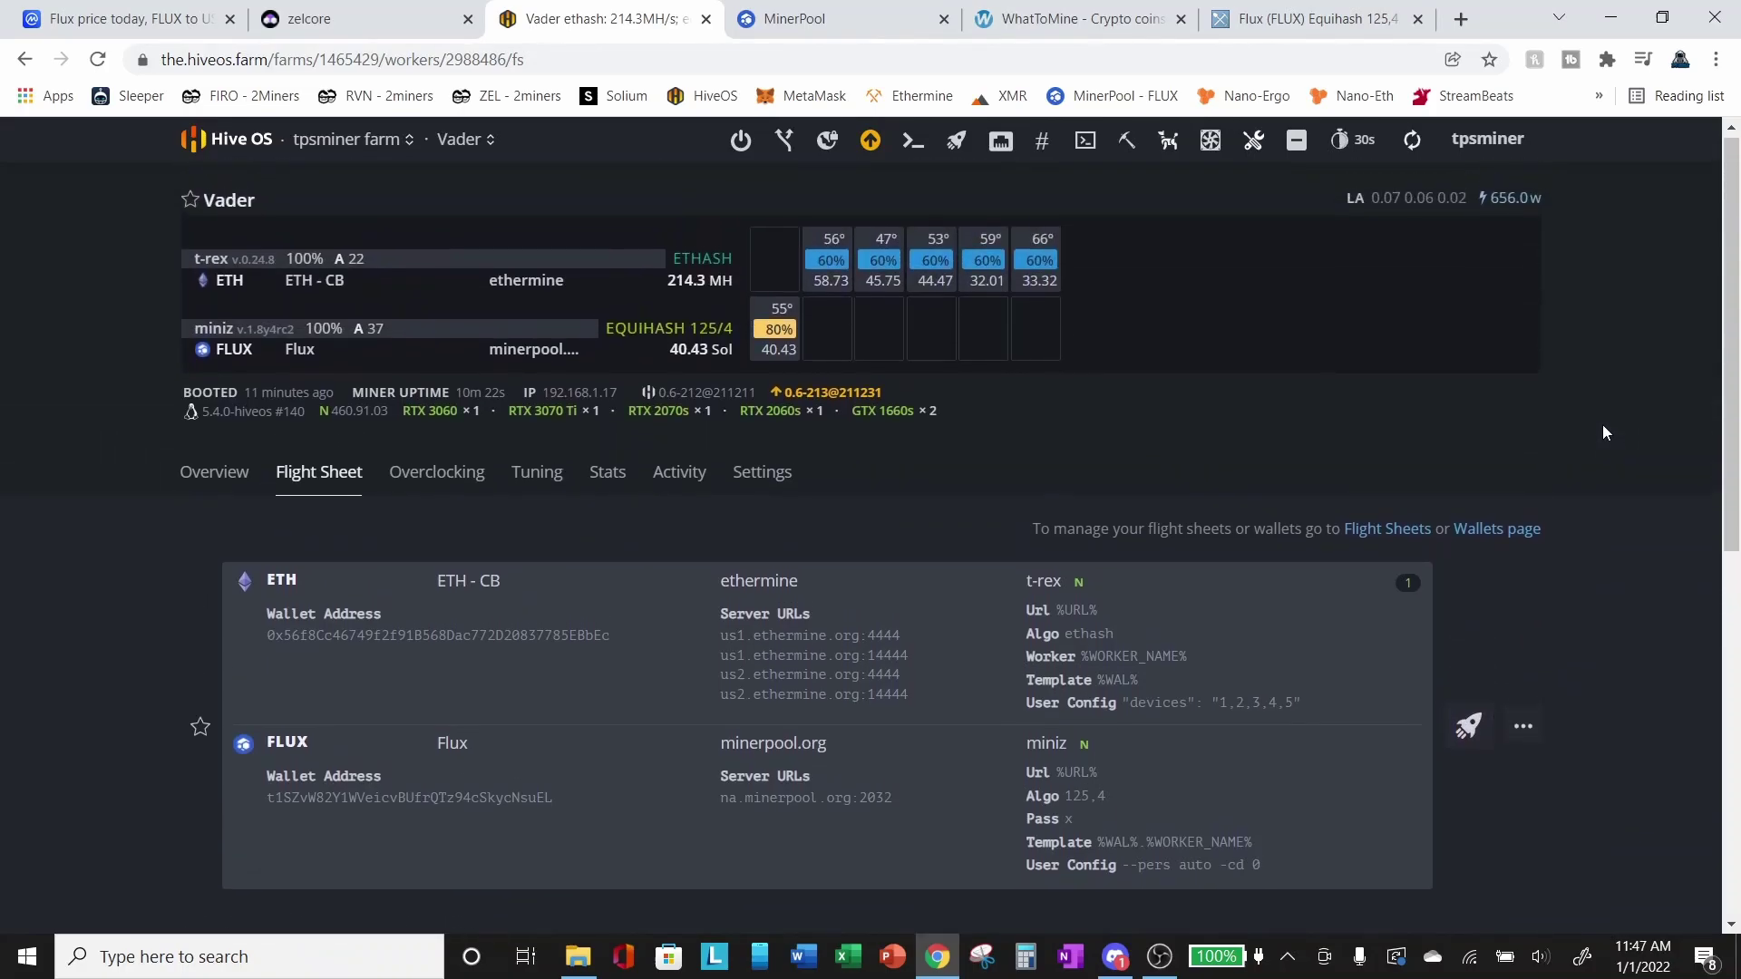
{"action": "scroll", "coordinate": [1602, 432], "scroll_direction": "up", "scroll_amount": 1}
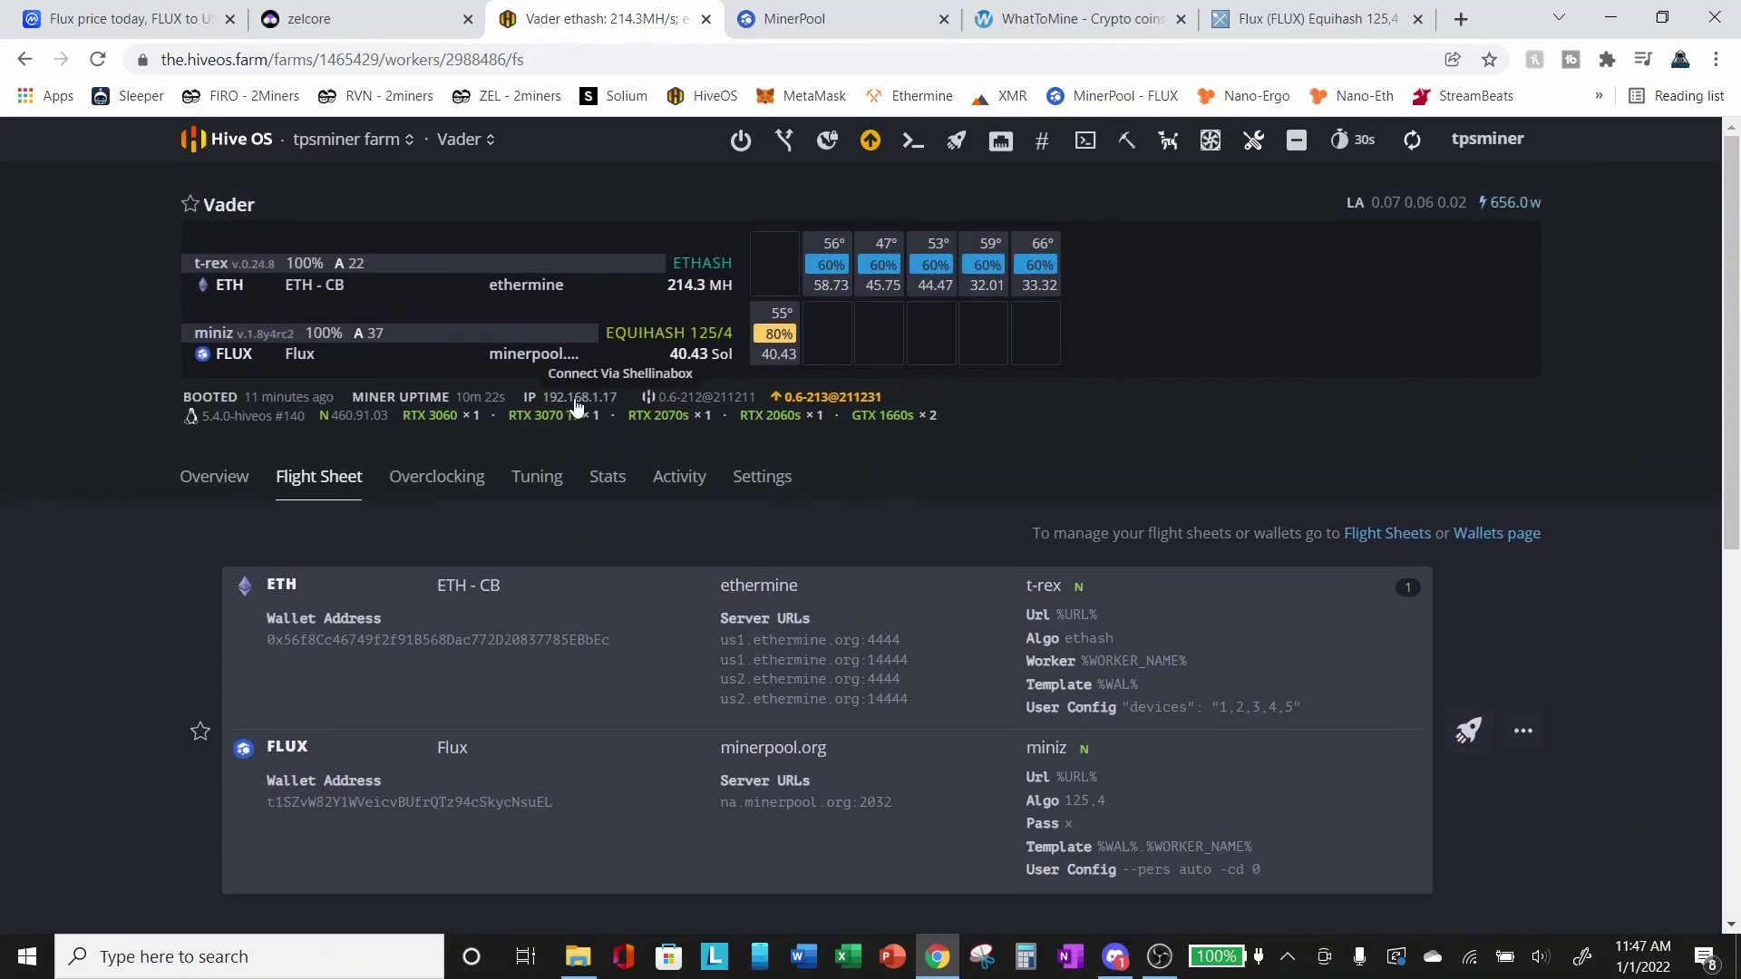
- Open Vader's Overview and scroll through the t-rex ETH and miniZ FLUX miner rows and GPU list
{"action": "left_click", "coordinate": [224, 488]}
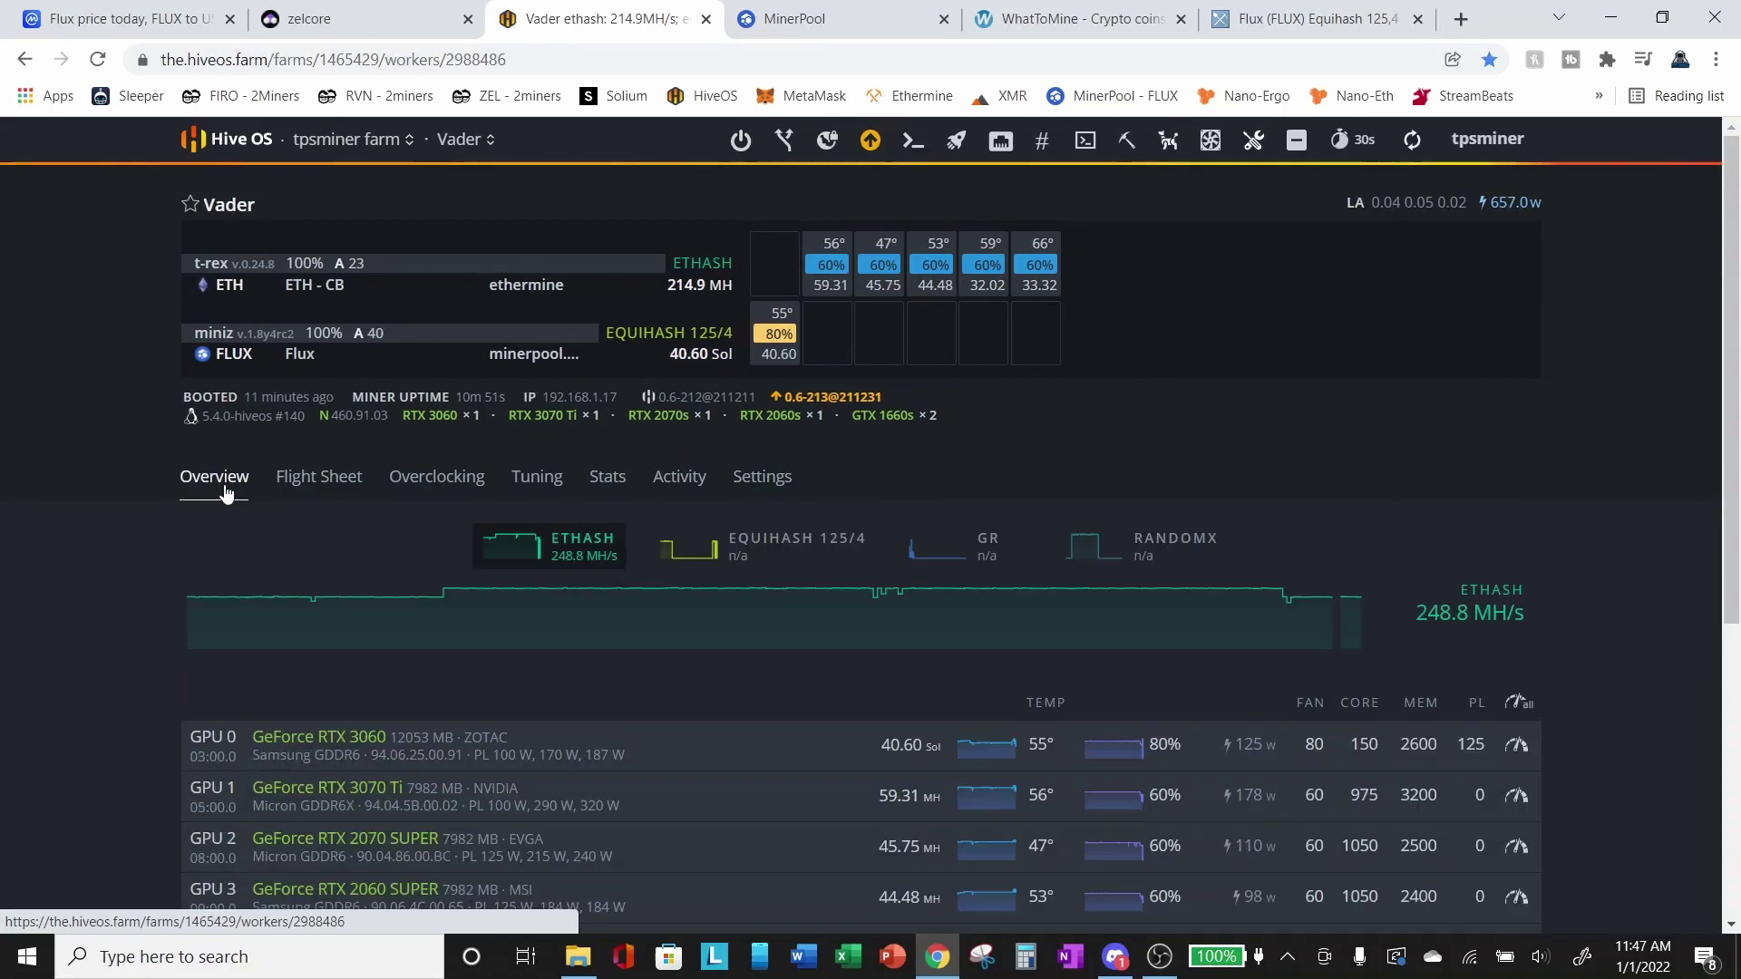
{"action": "scroll", "coordinate": [109, 644], "scroll_direction": "down", "scroll_amount": 2}
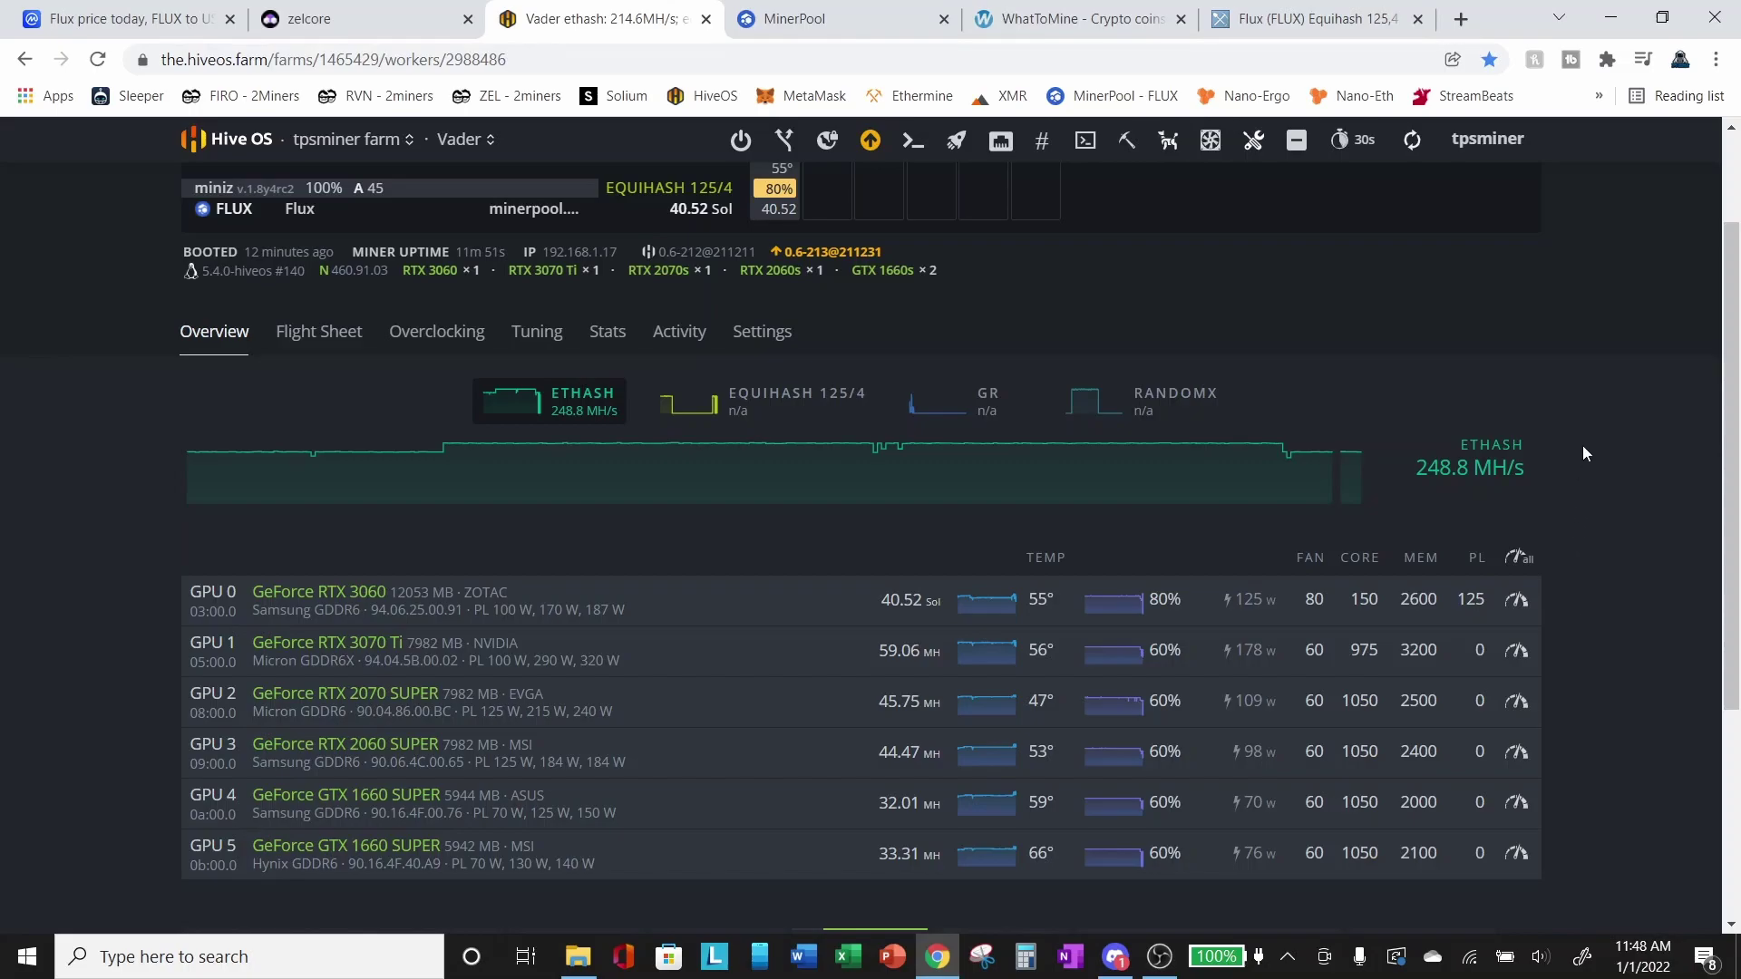
{"action": "scroll", "coordinate": [1582, 444], "scroll_direction": "up", "scroll_amount": 1}
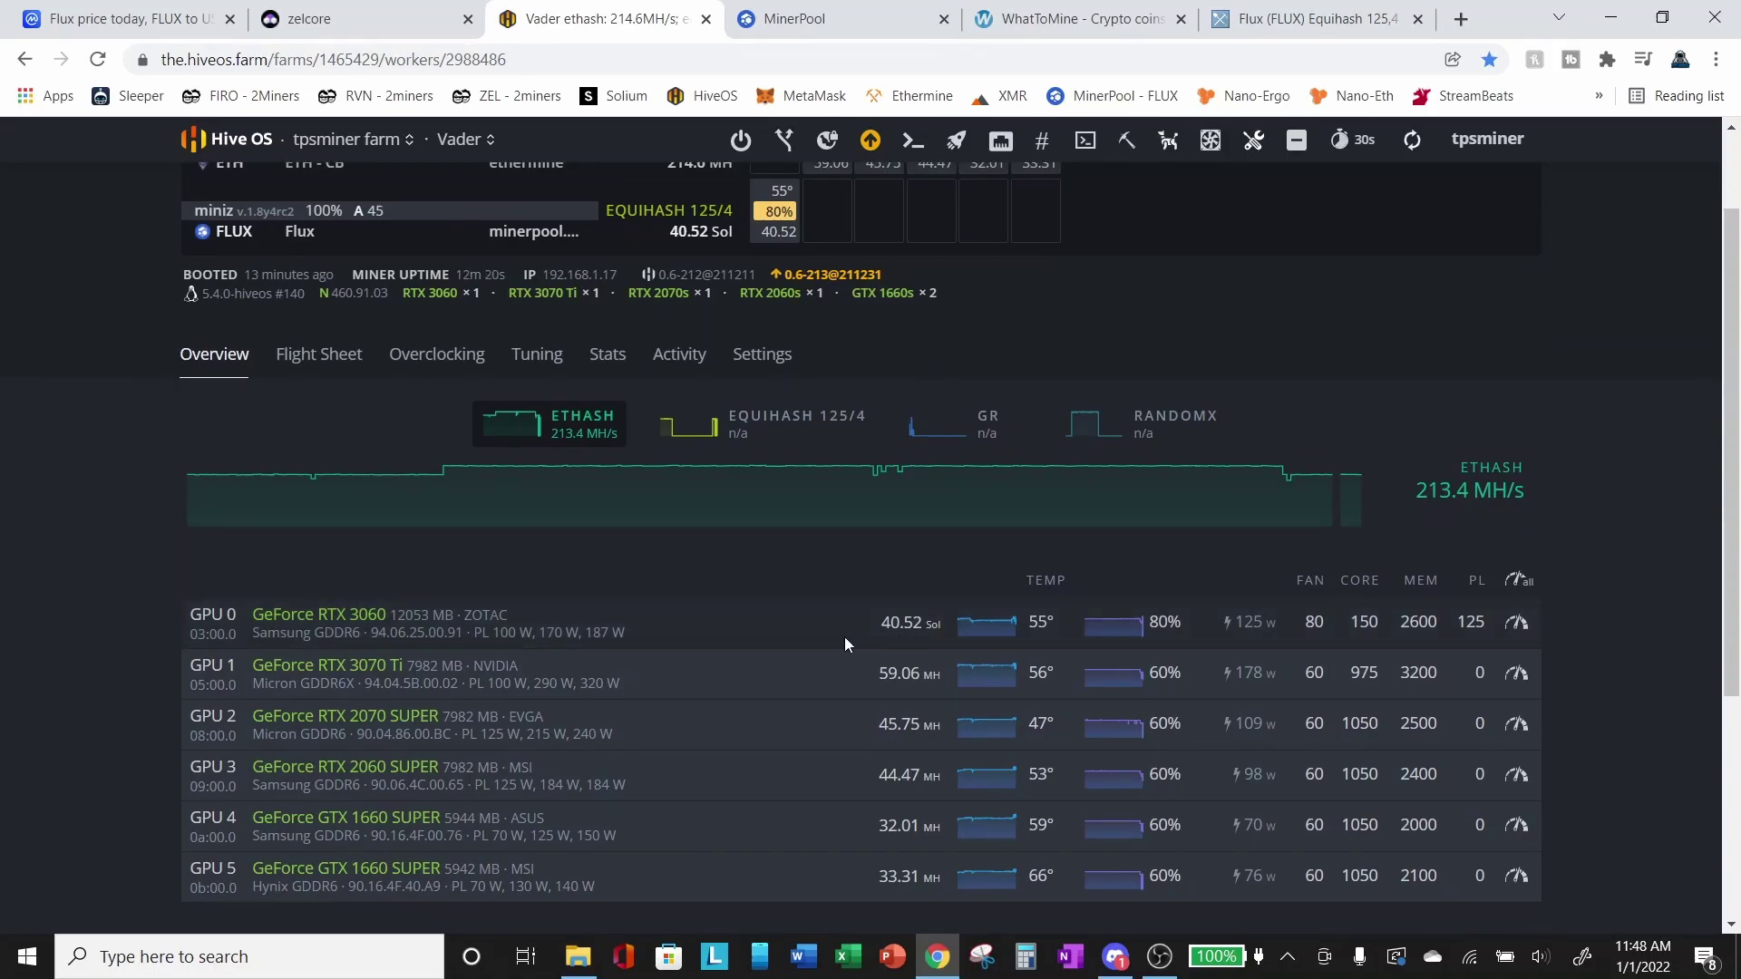
{"action": "scroll", "coordinate": [1638, 436], "scroll_direction": "up", "scroll_amount": 1}
{"action": "scroll", "coordinate": [1638, 439], "scroll_direction": "up", "scroll_amount": 1}
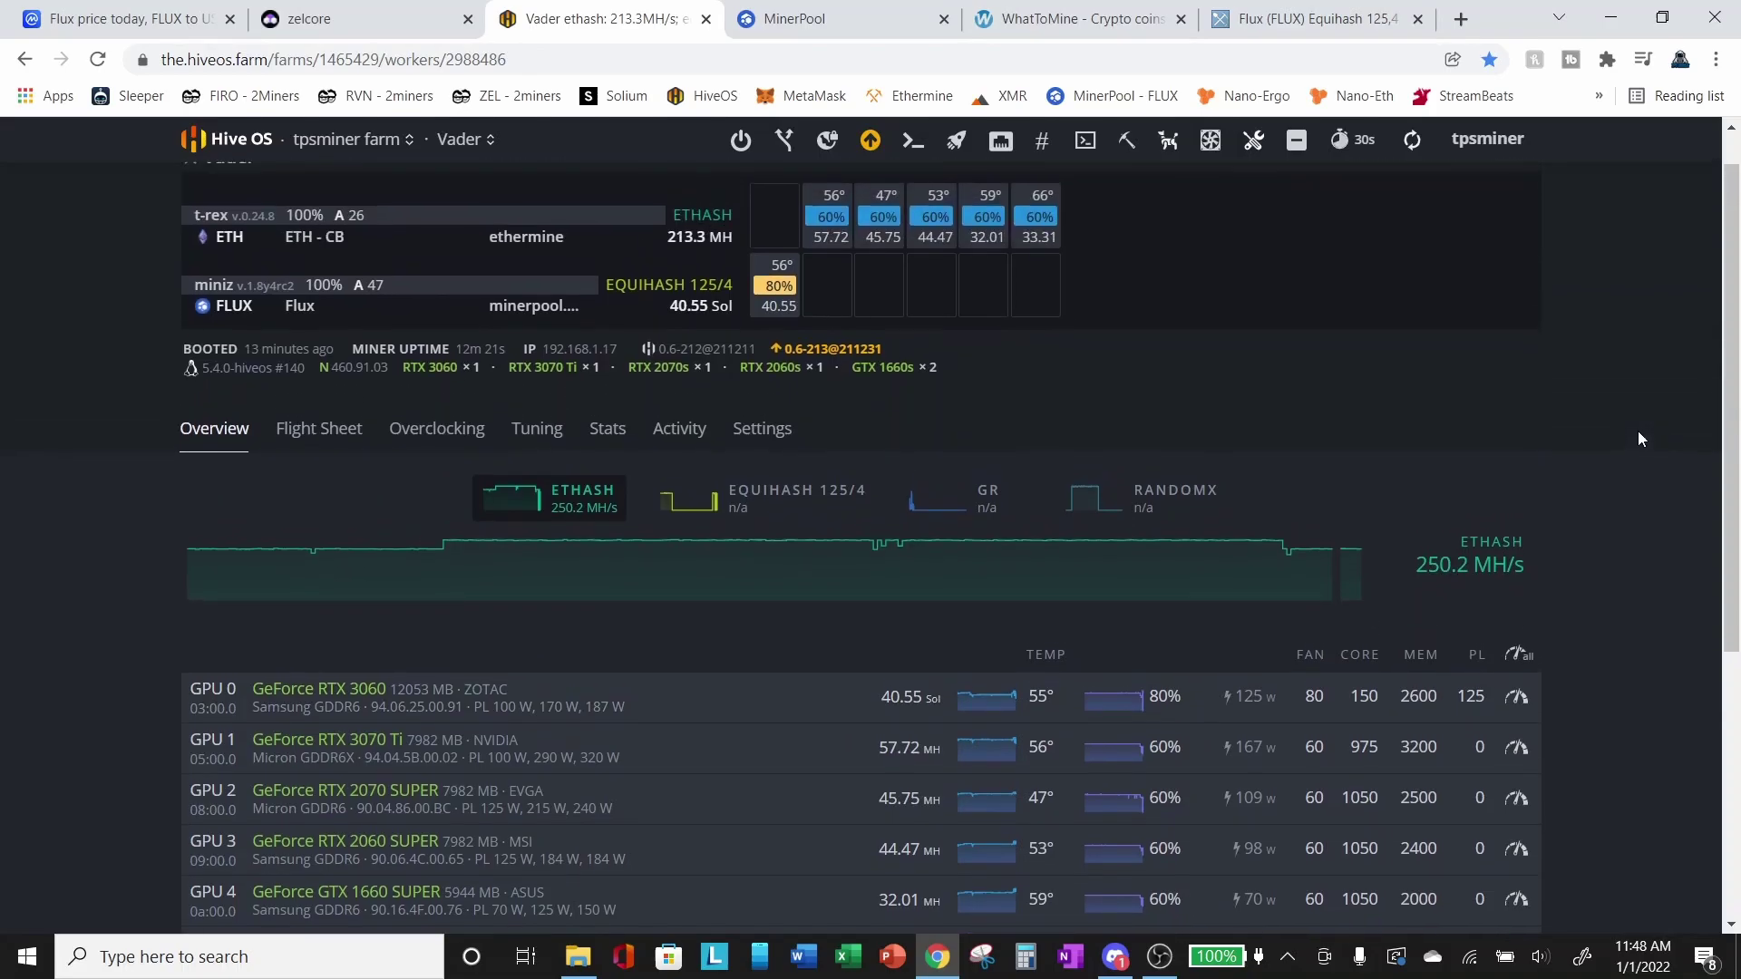
- Set MinerPool's Flux hashrate chart to Week and view the 5.279 FLUX unpaid balance against 10 FLUX payout
{"action": "left_click", "coordinate": [843, 28]}
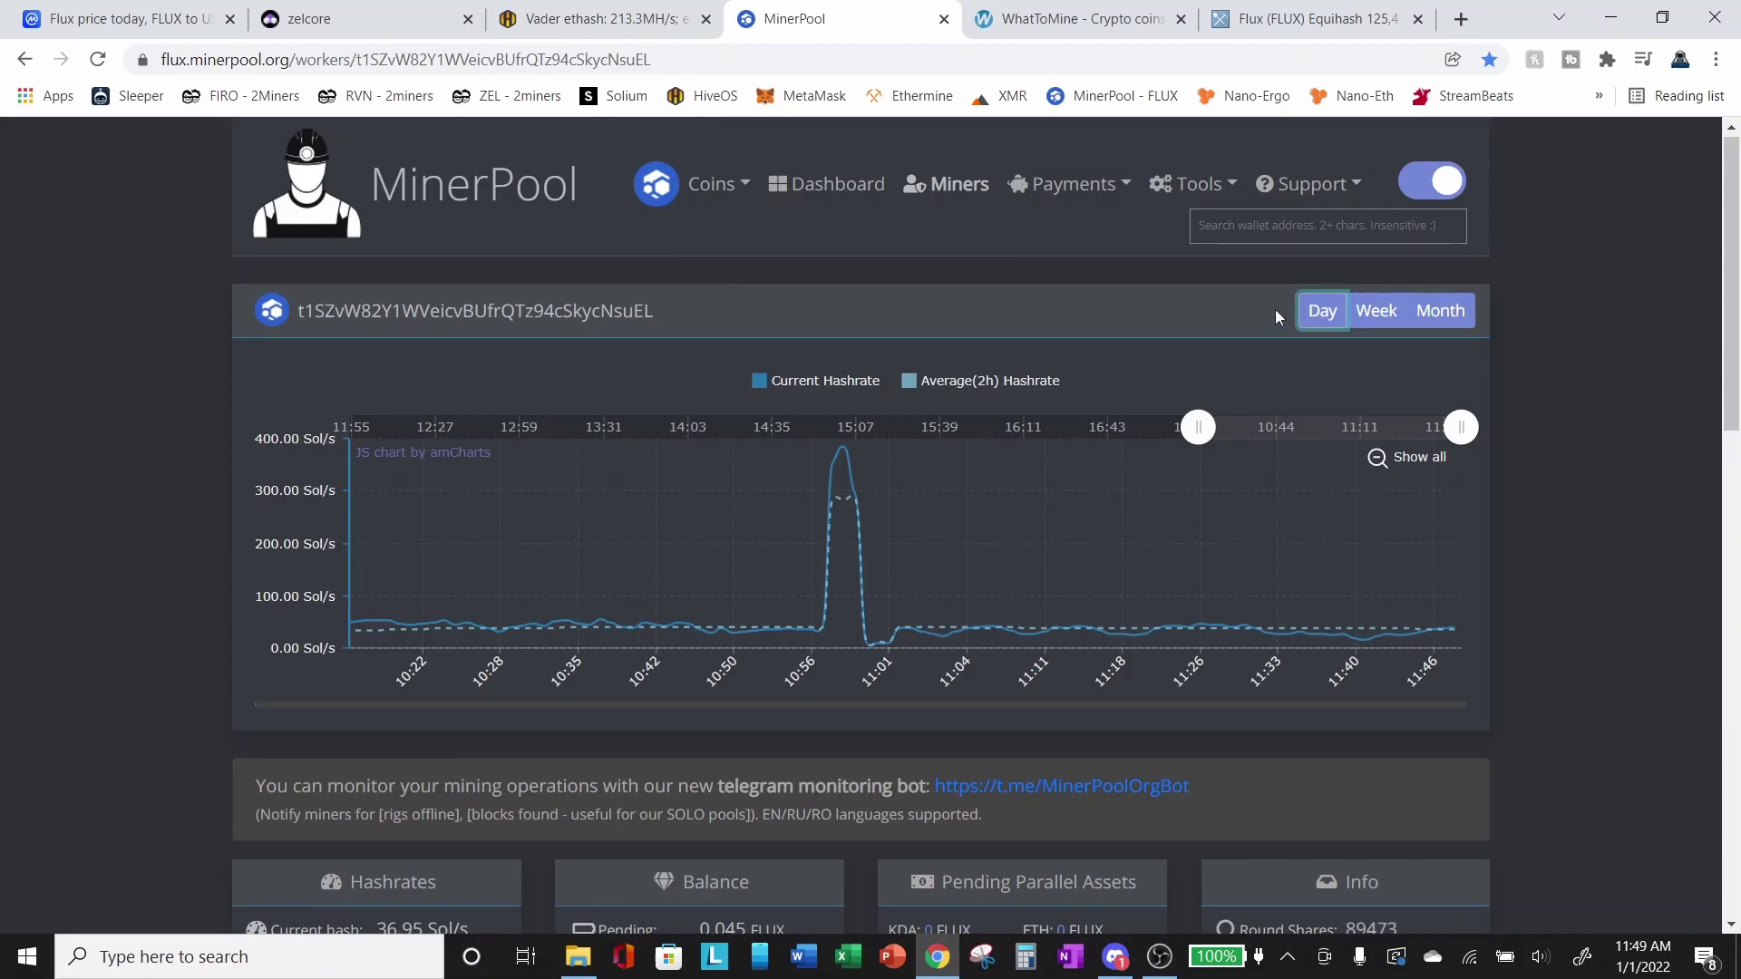
{"action": "left_click", "coordinate": [1382, 318]}
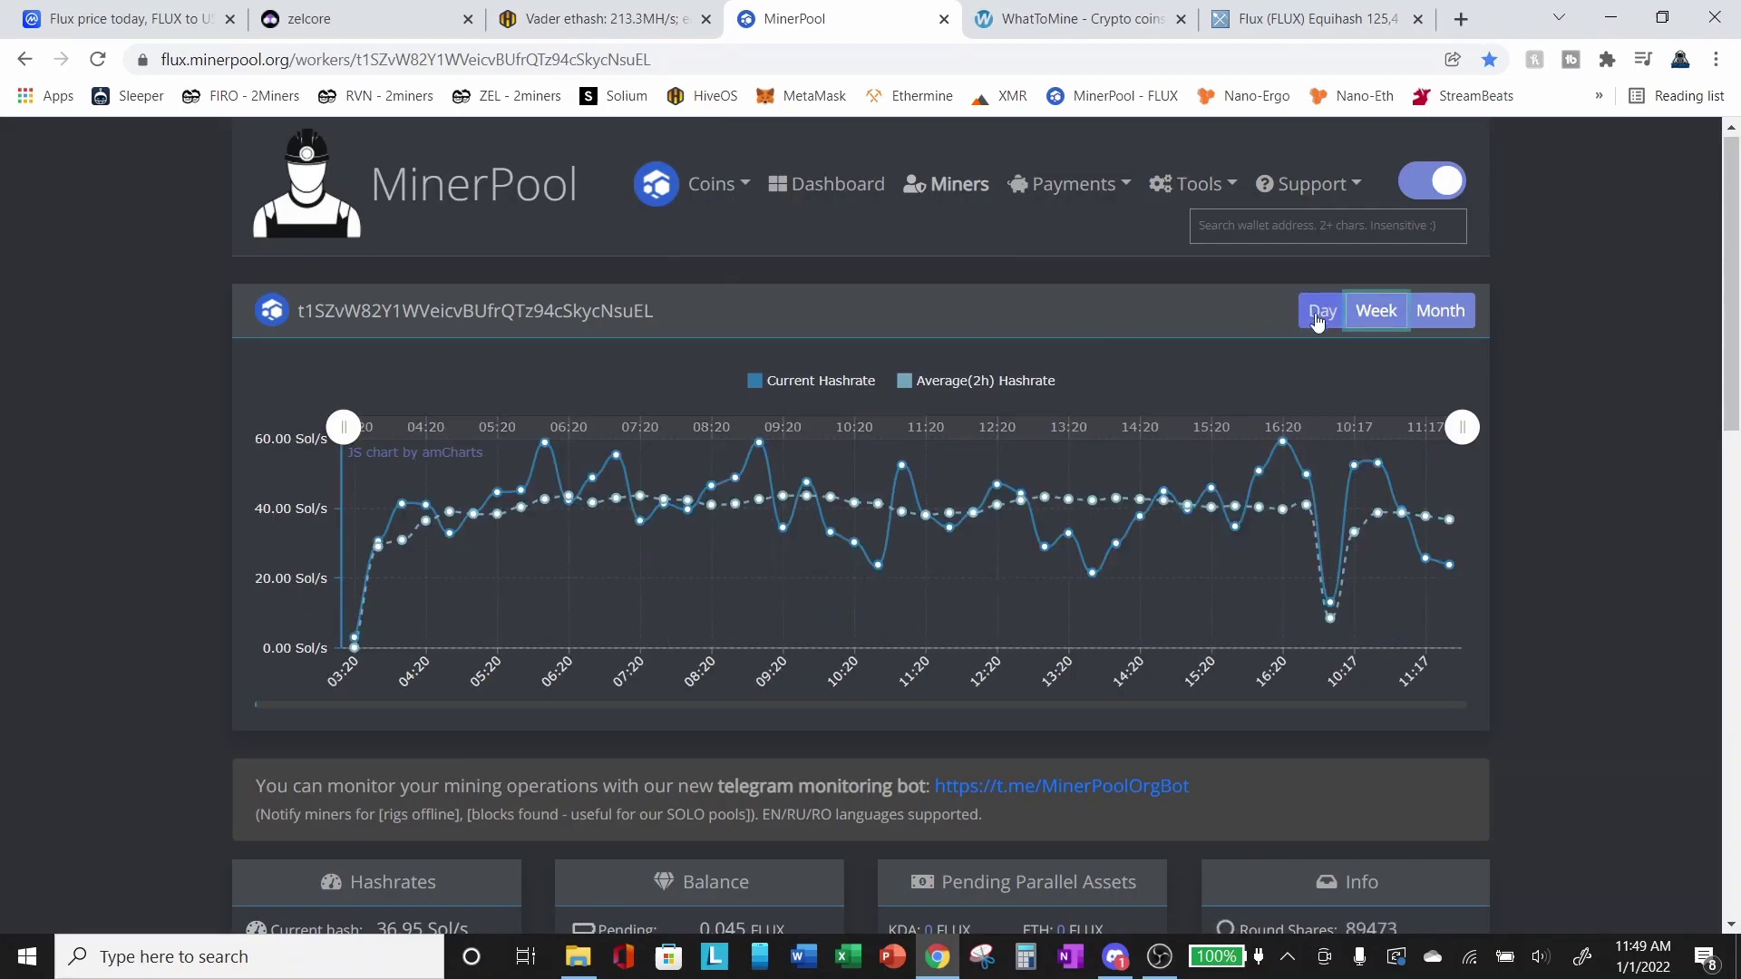
{"action": "left_click", "coordinate": [1320, 318]}
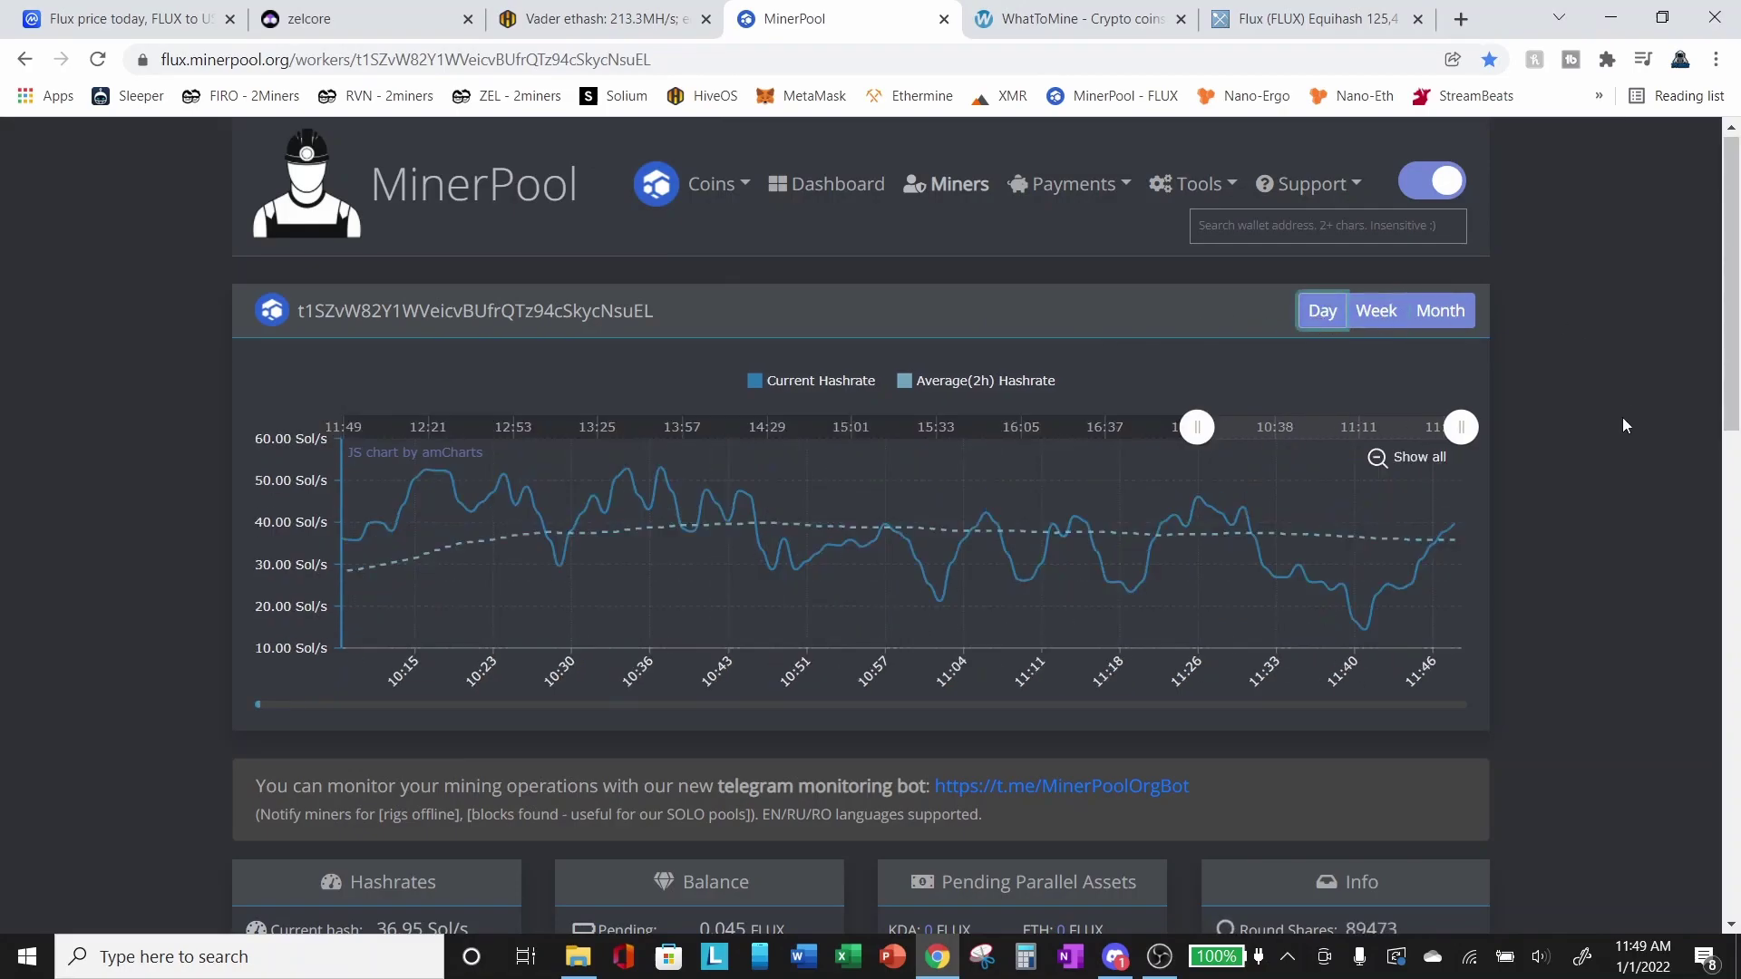
{"action": "scroll", "coordinate": [1623, 417], "scroll_direction": "down", "scroll_amount": 1}
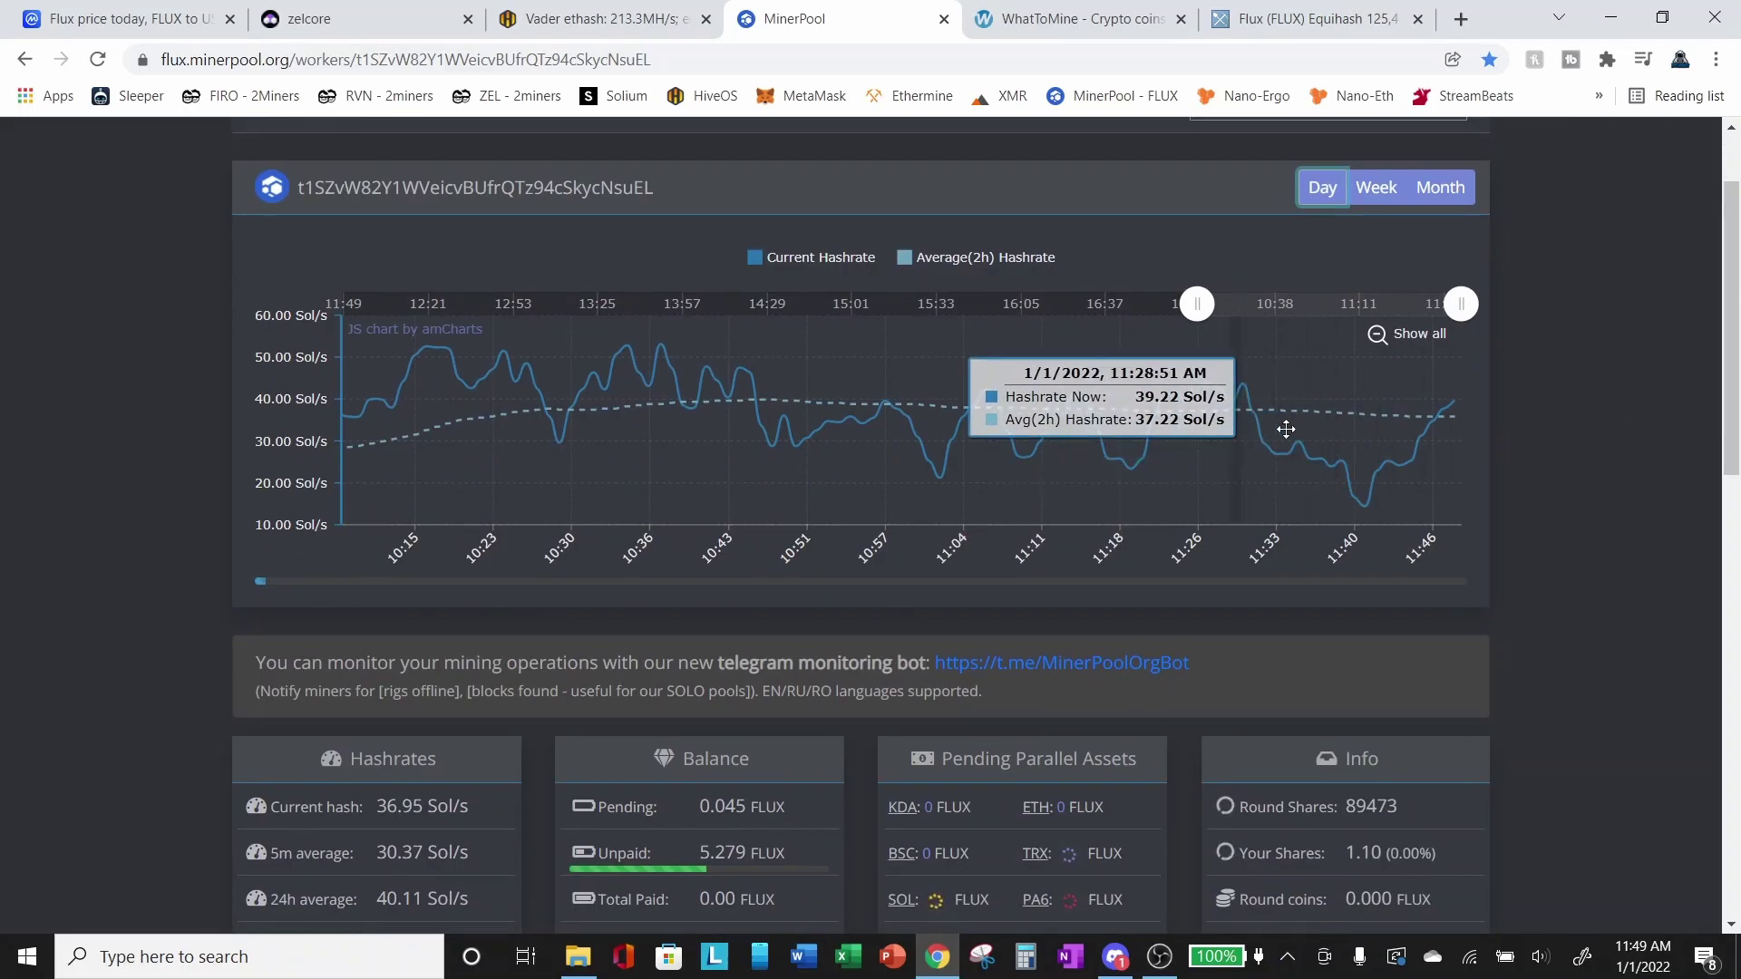
{"action": "mouse_move", "coordinate": [1366, 489]}
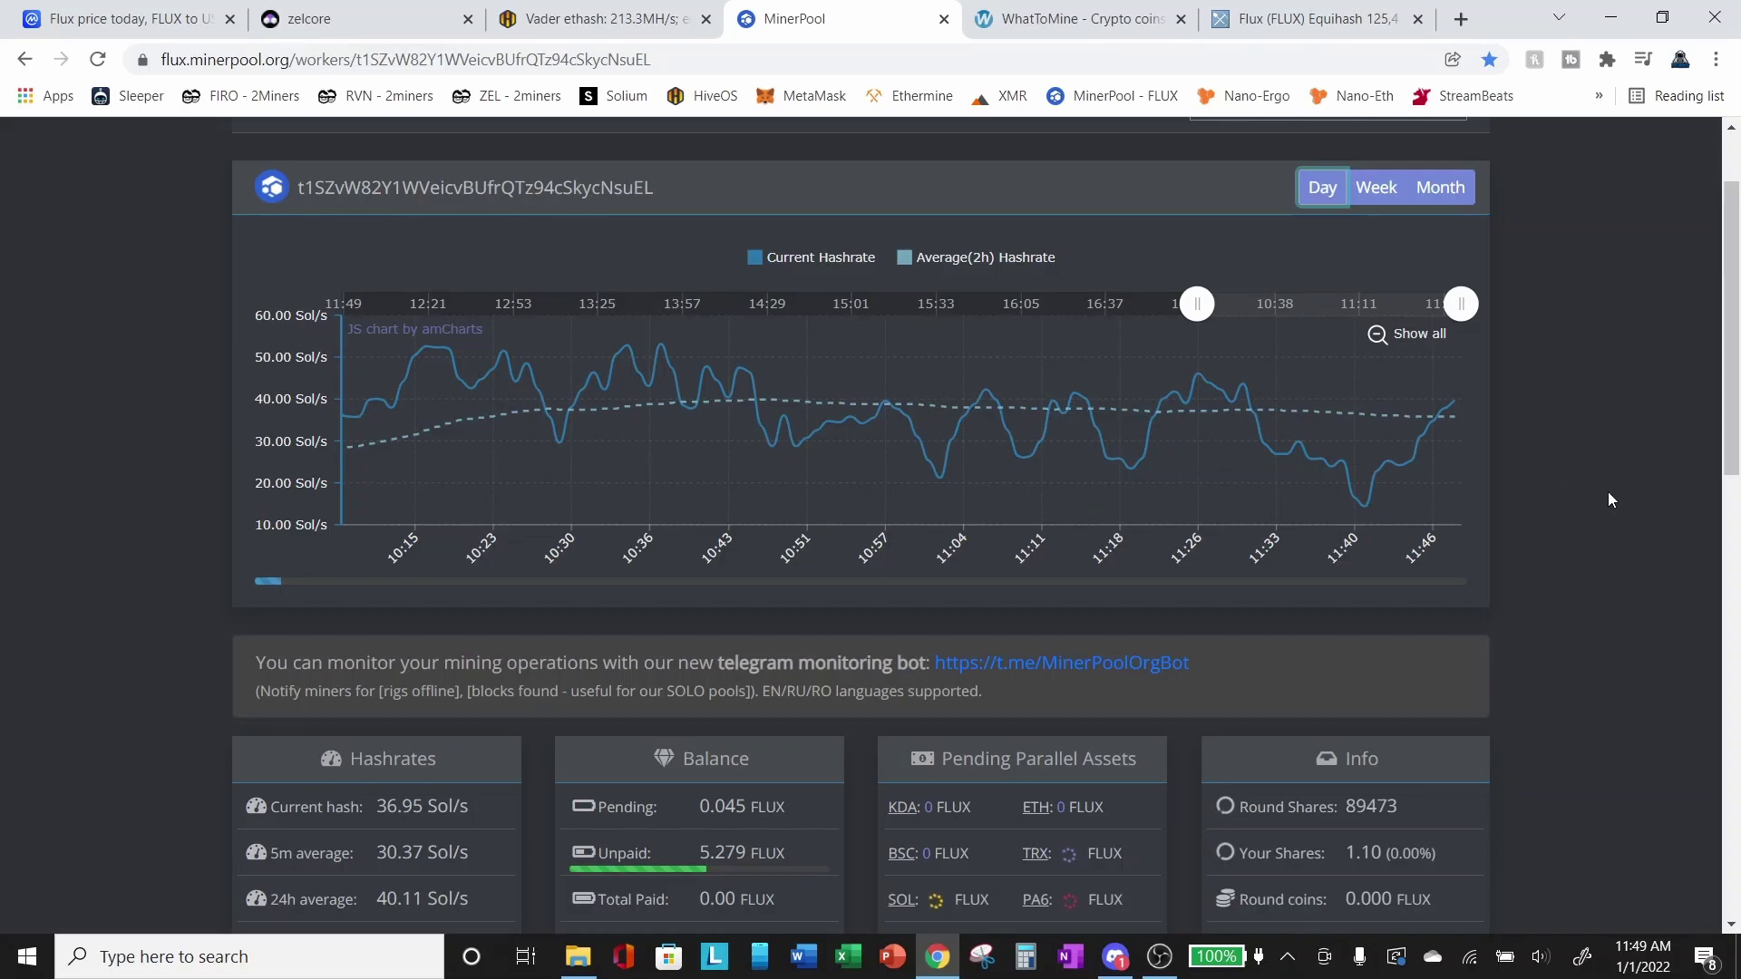
{"action": "left_click", "coordinate": [1375, 191]}
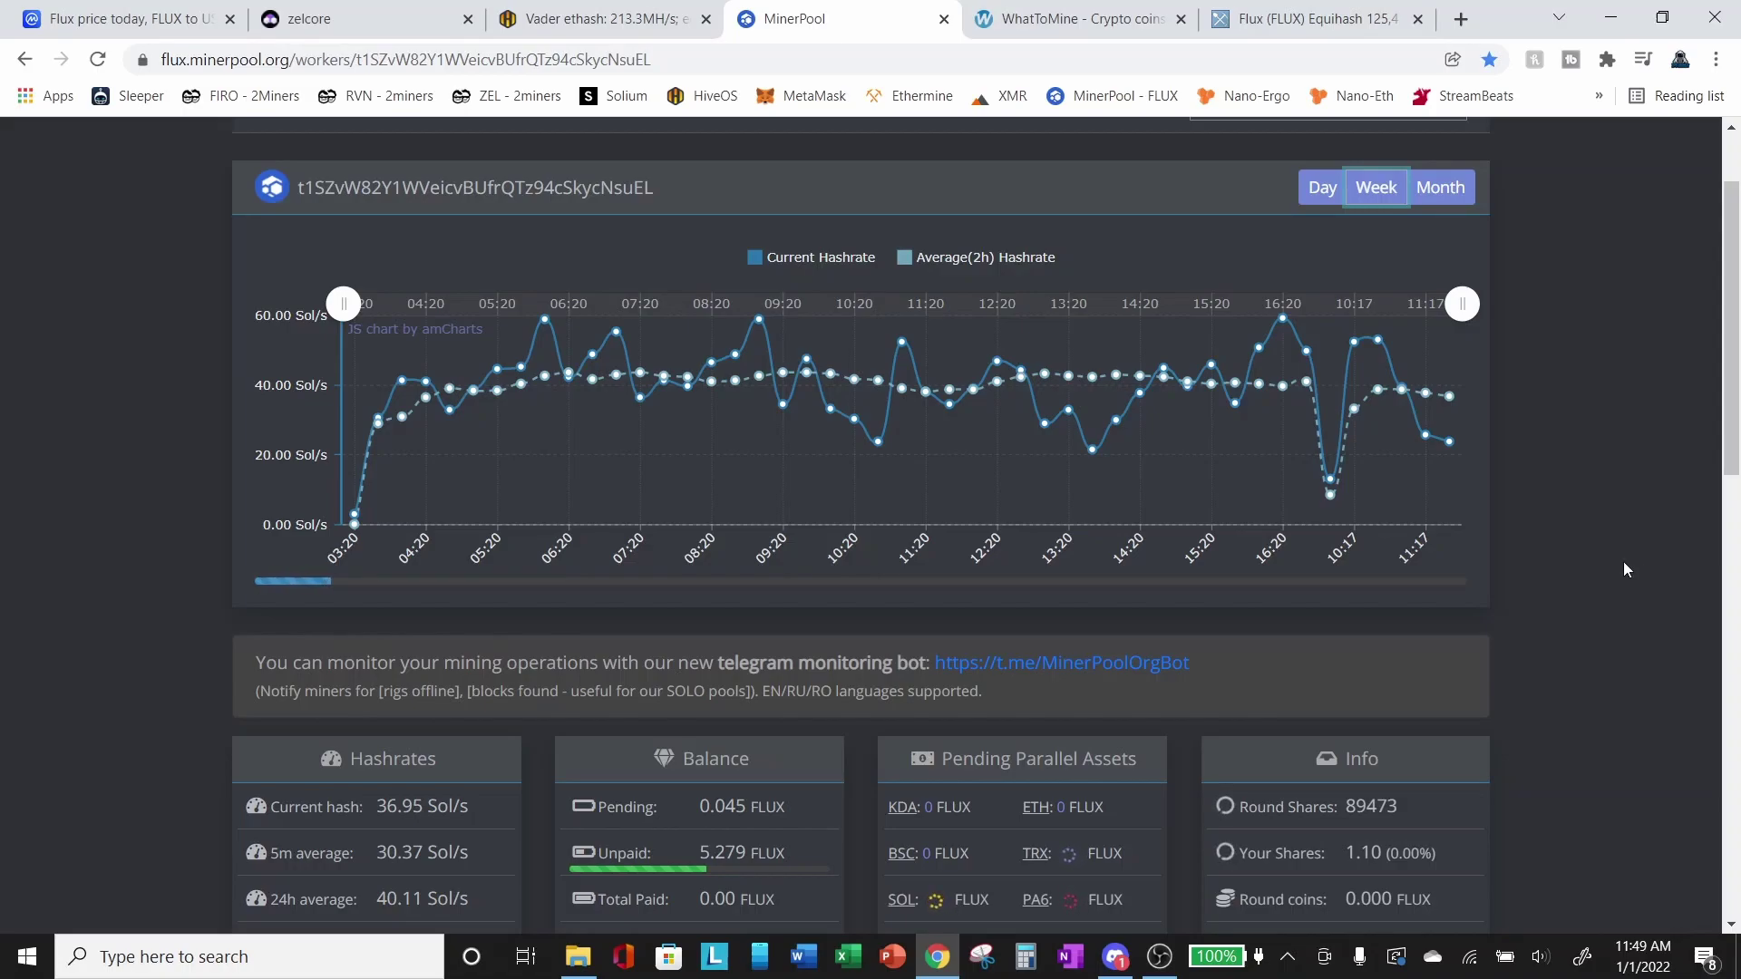
{"action": "mouse_move", "coordinate": [409, 382]}
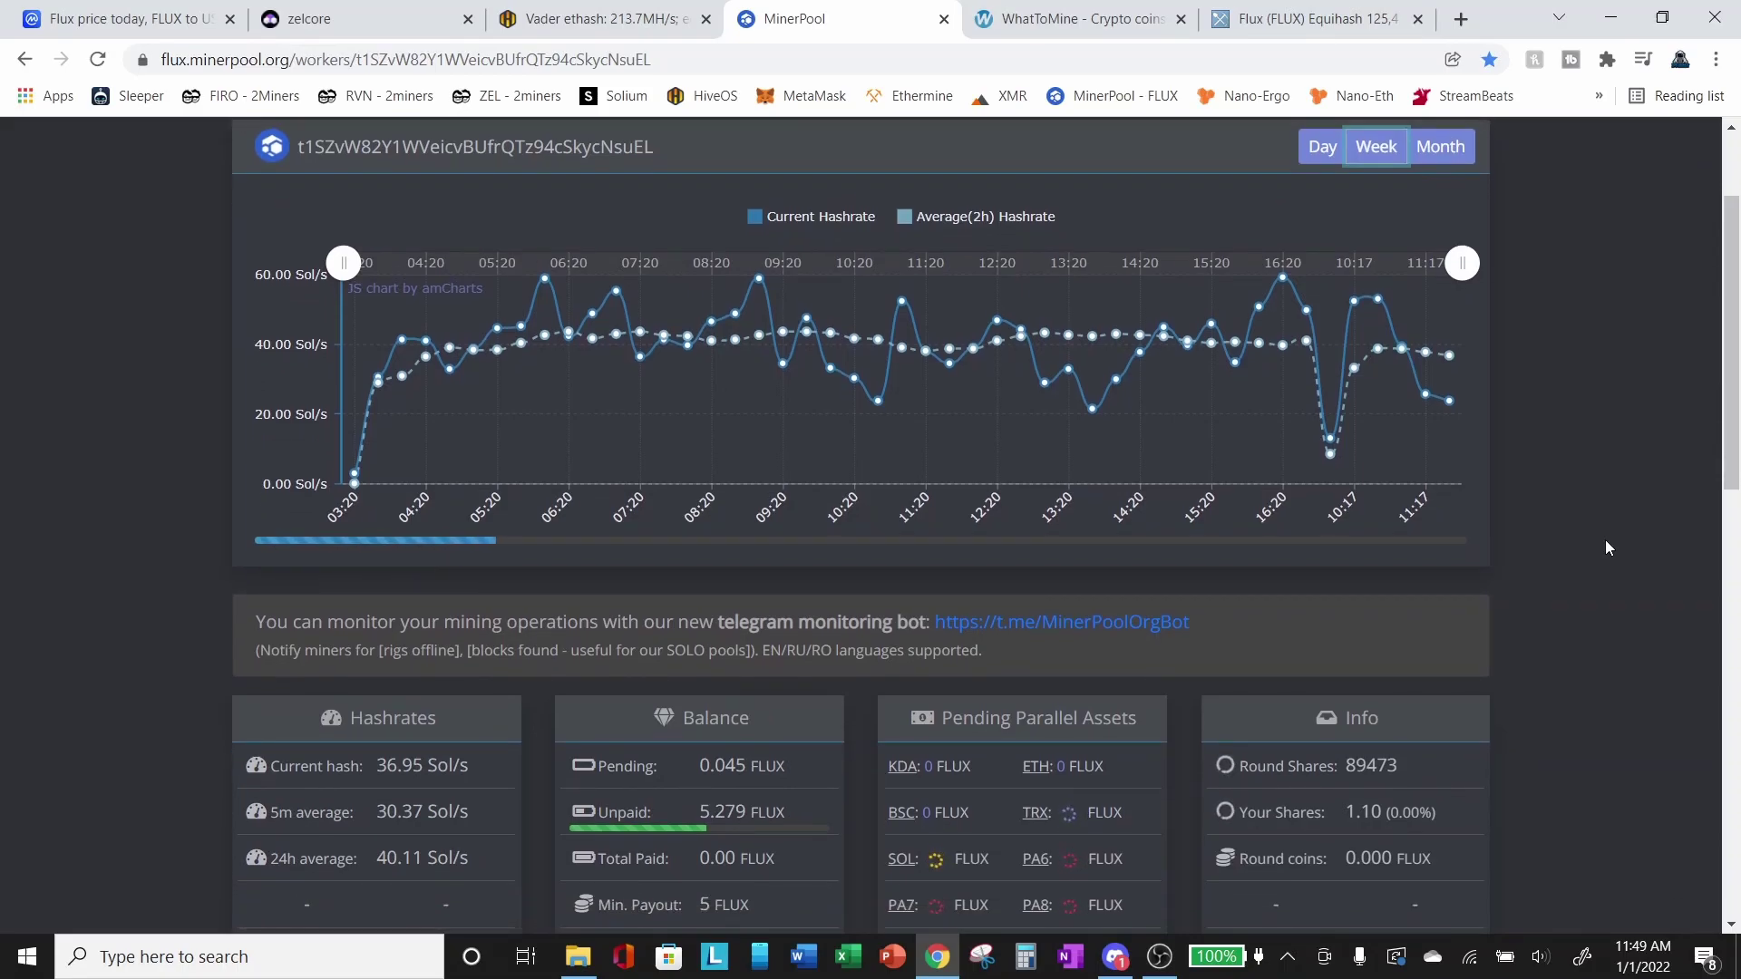
{"action": "scroll", "coordinate": [1605, 547], "scroll_direction": "down", "scroll_amount": 2}
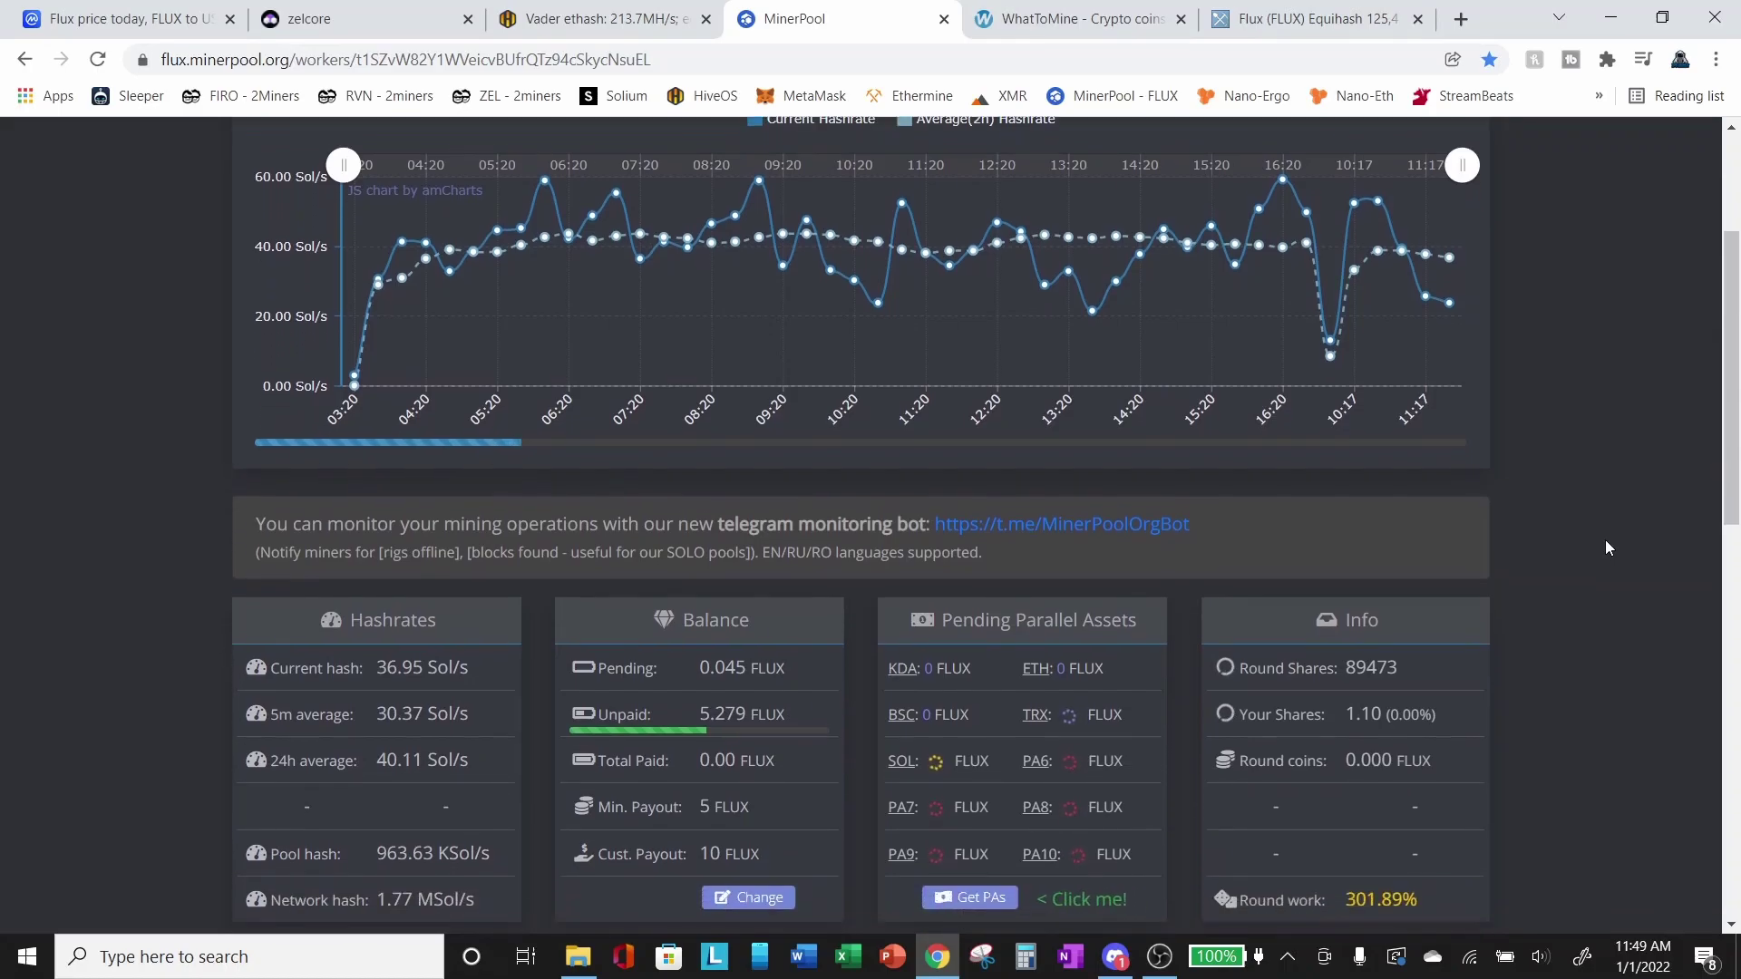
{"action": "scroll", "coordinate": [1606, 548], "scroll_direction": "down", "scroll_amount": 1}
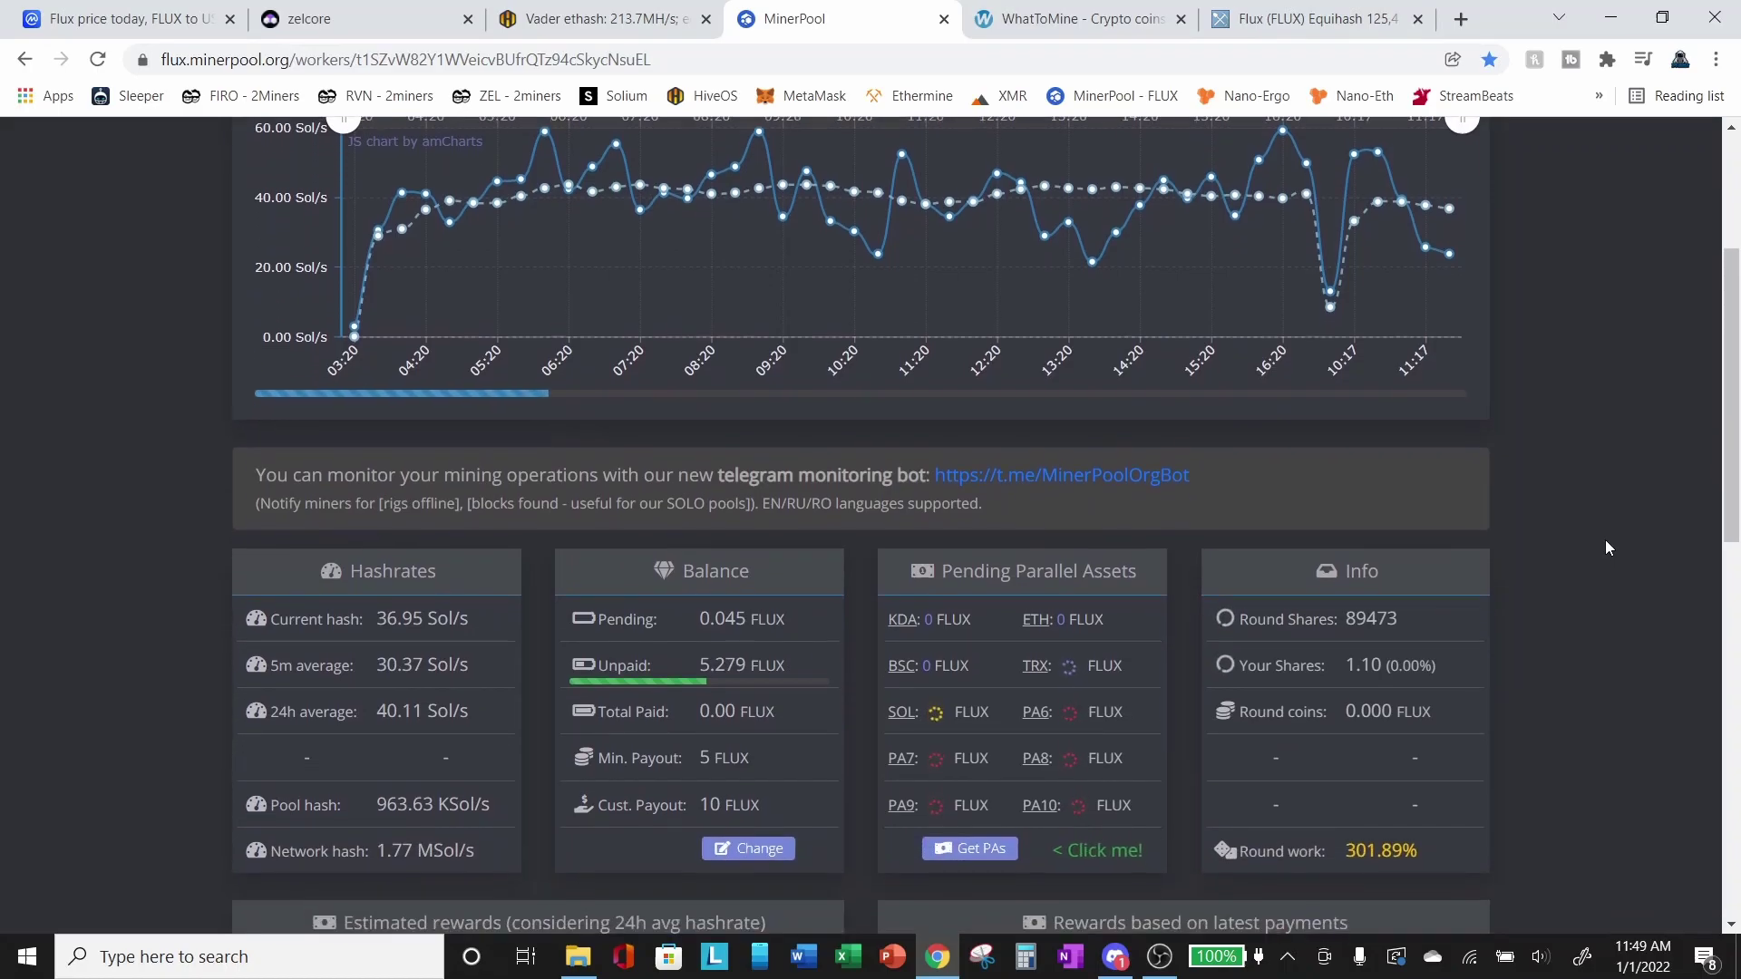
{"action": "scroll", "coordinate": [1606, 544], "scroll_direction": "down", "scroll_amount": 13}
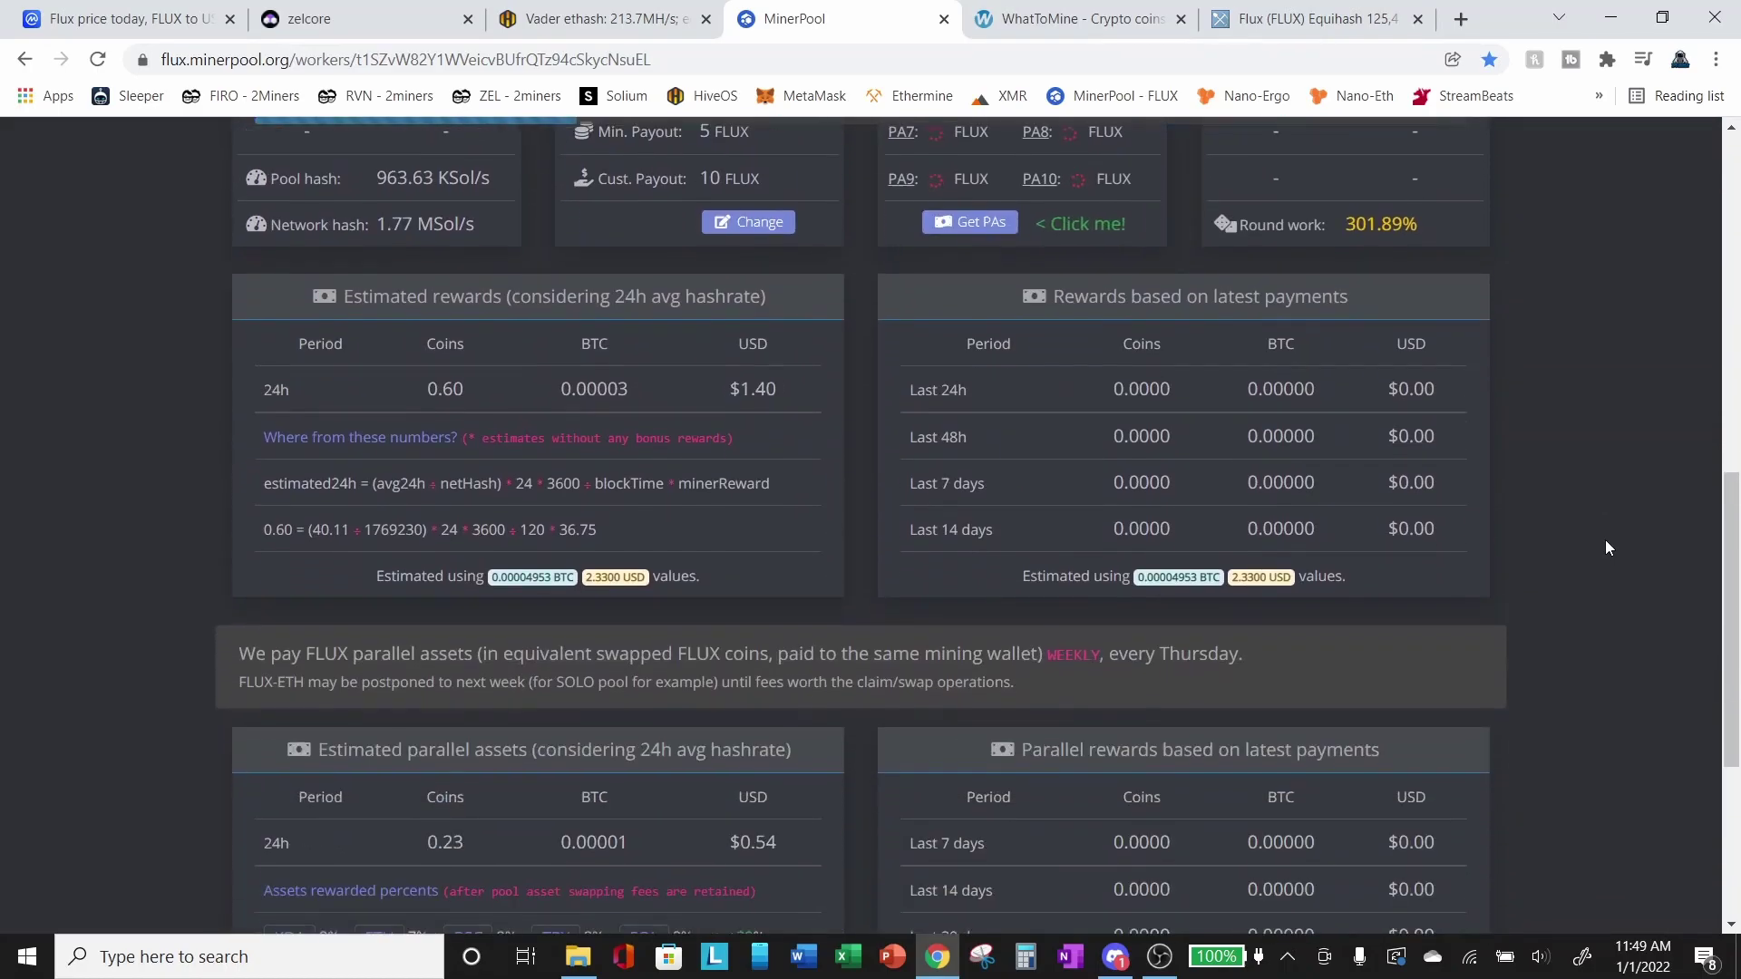
{"action": "scroll", "coordinate": [1606, 548], "scroll_direction": "down", "scroll_amount": 3}
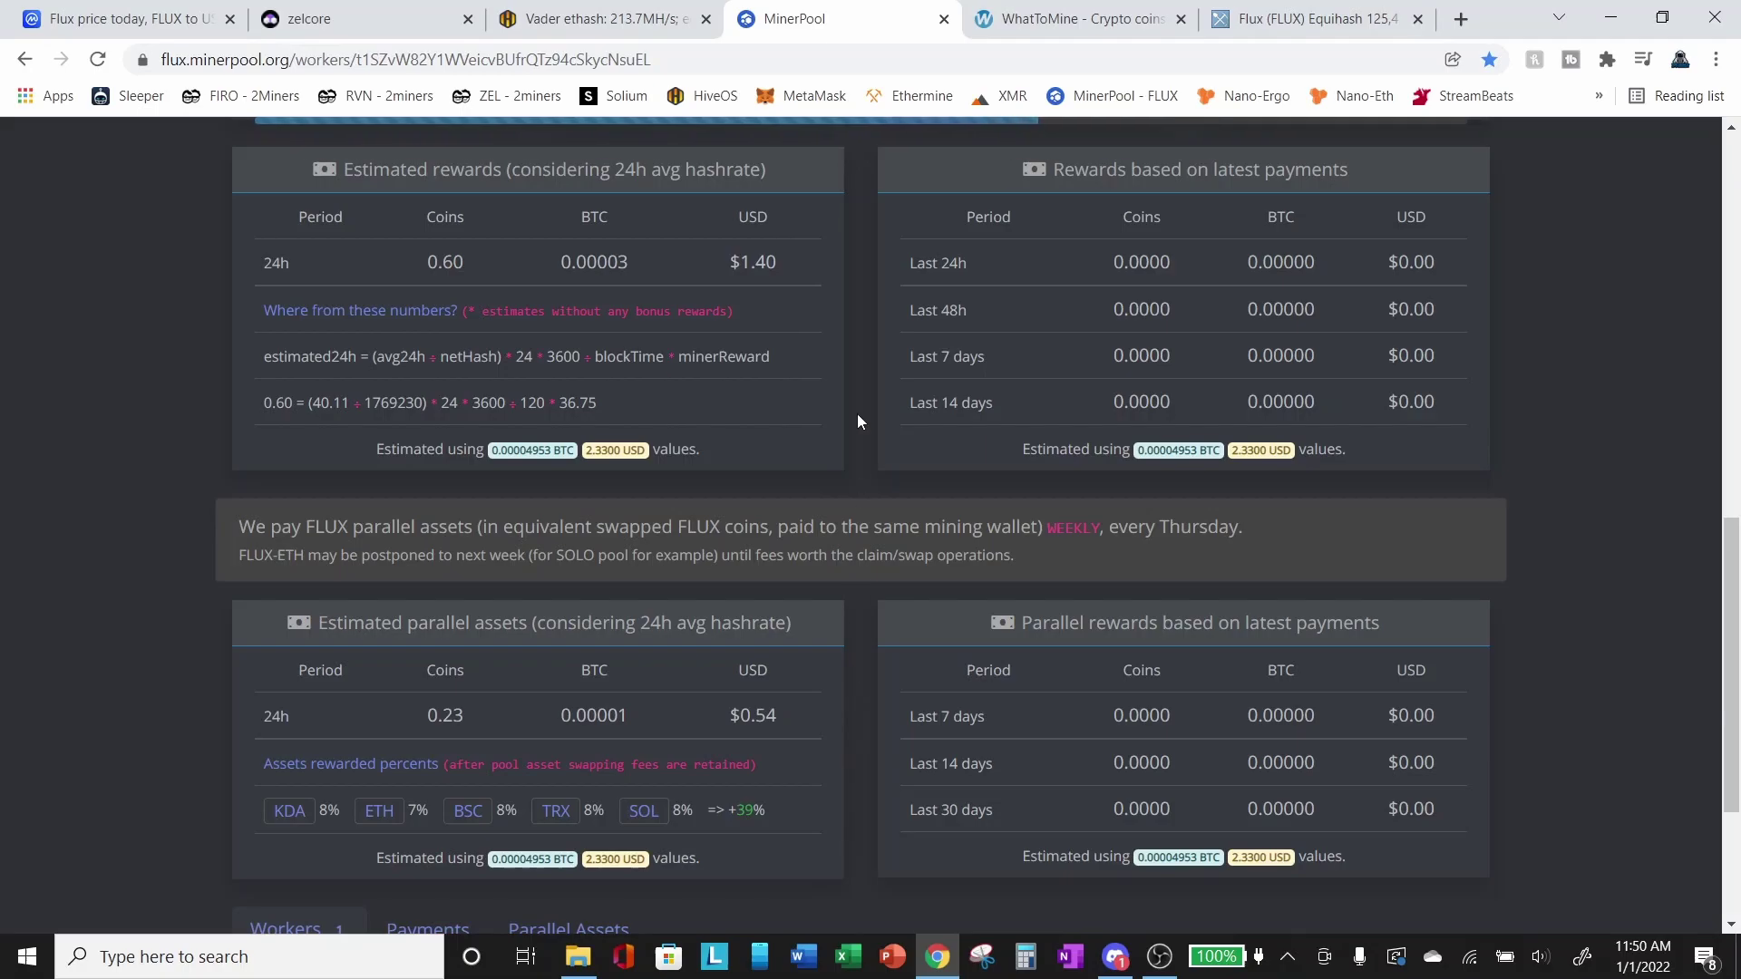
{"action": "scroll", "coordinate": [854, 439], "scroll_direction": "up", "scroll_amount": 10}
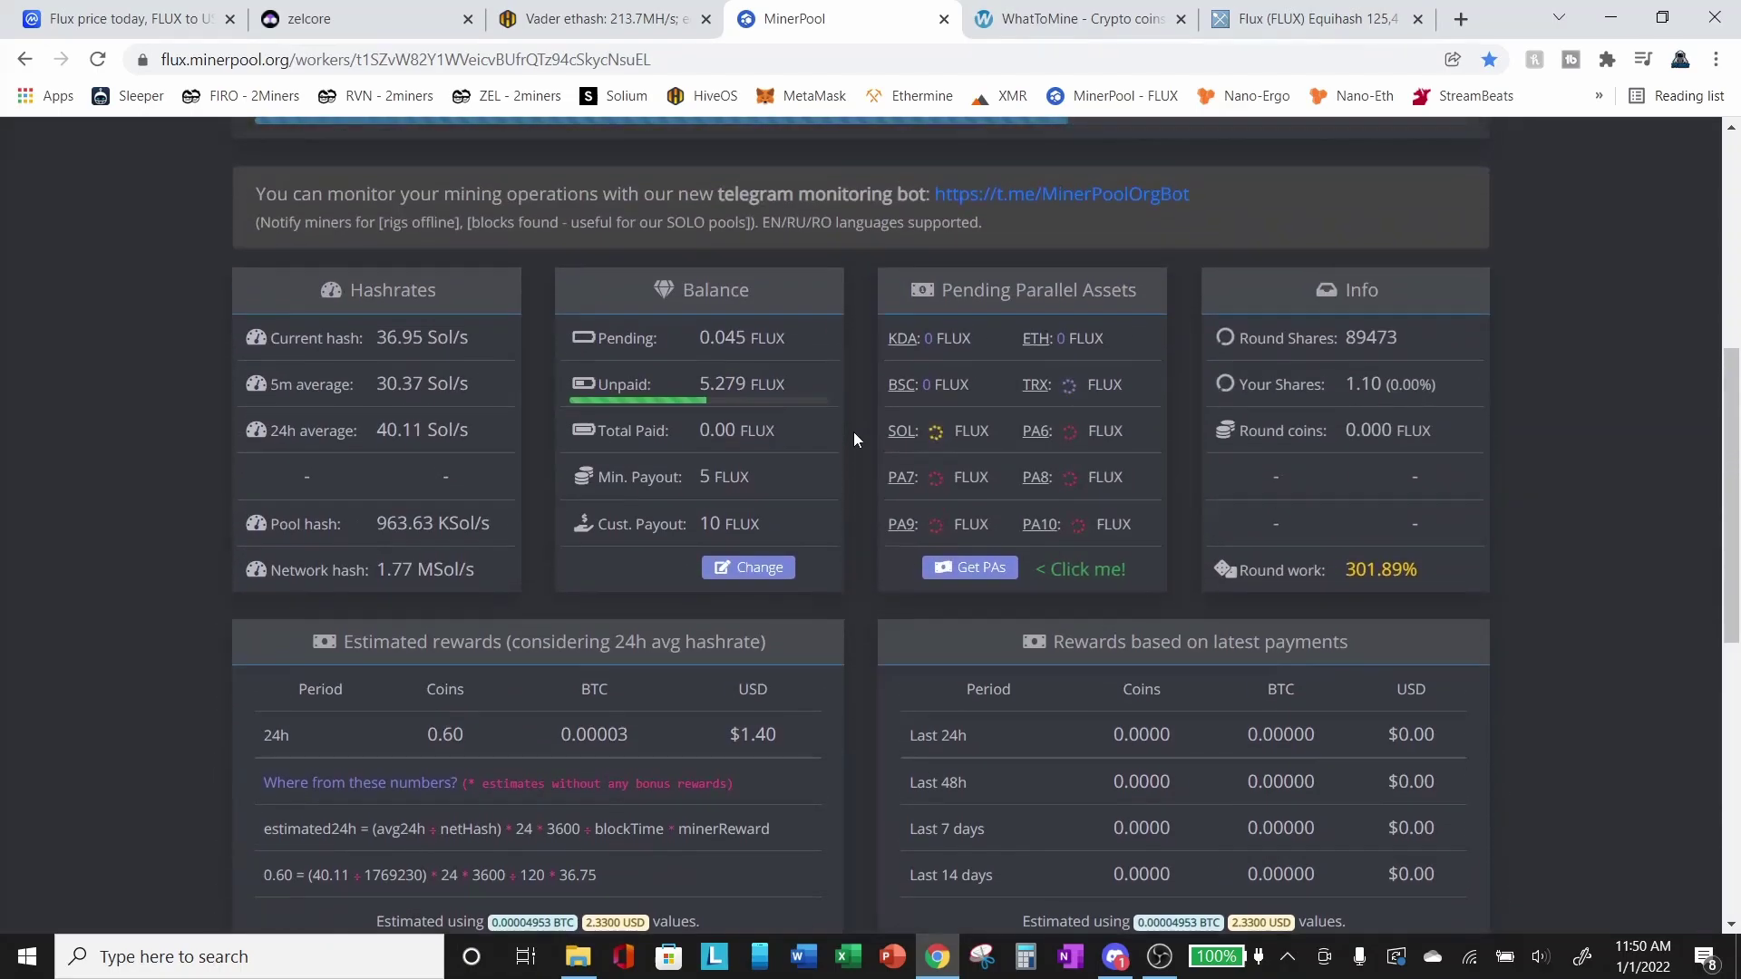
{"action": "scroll", "coordinate": [853, 440], "scroll_direction": "up", "scroll_amount": 1}
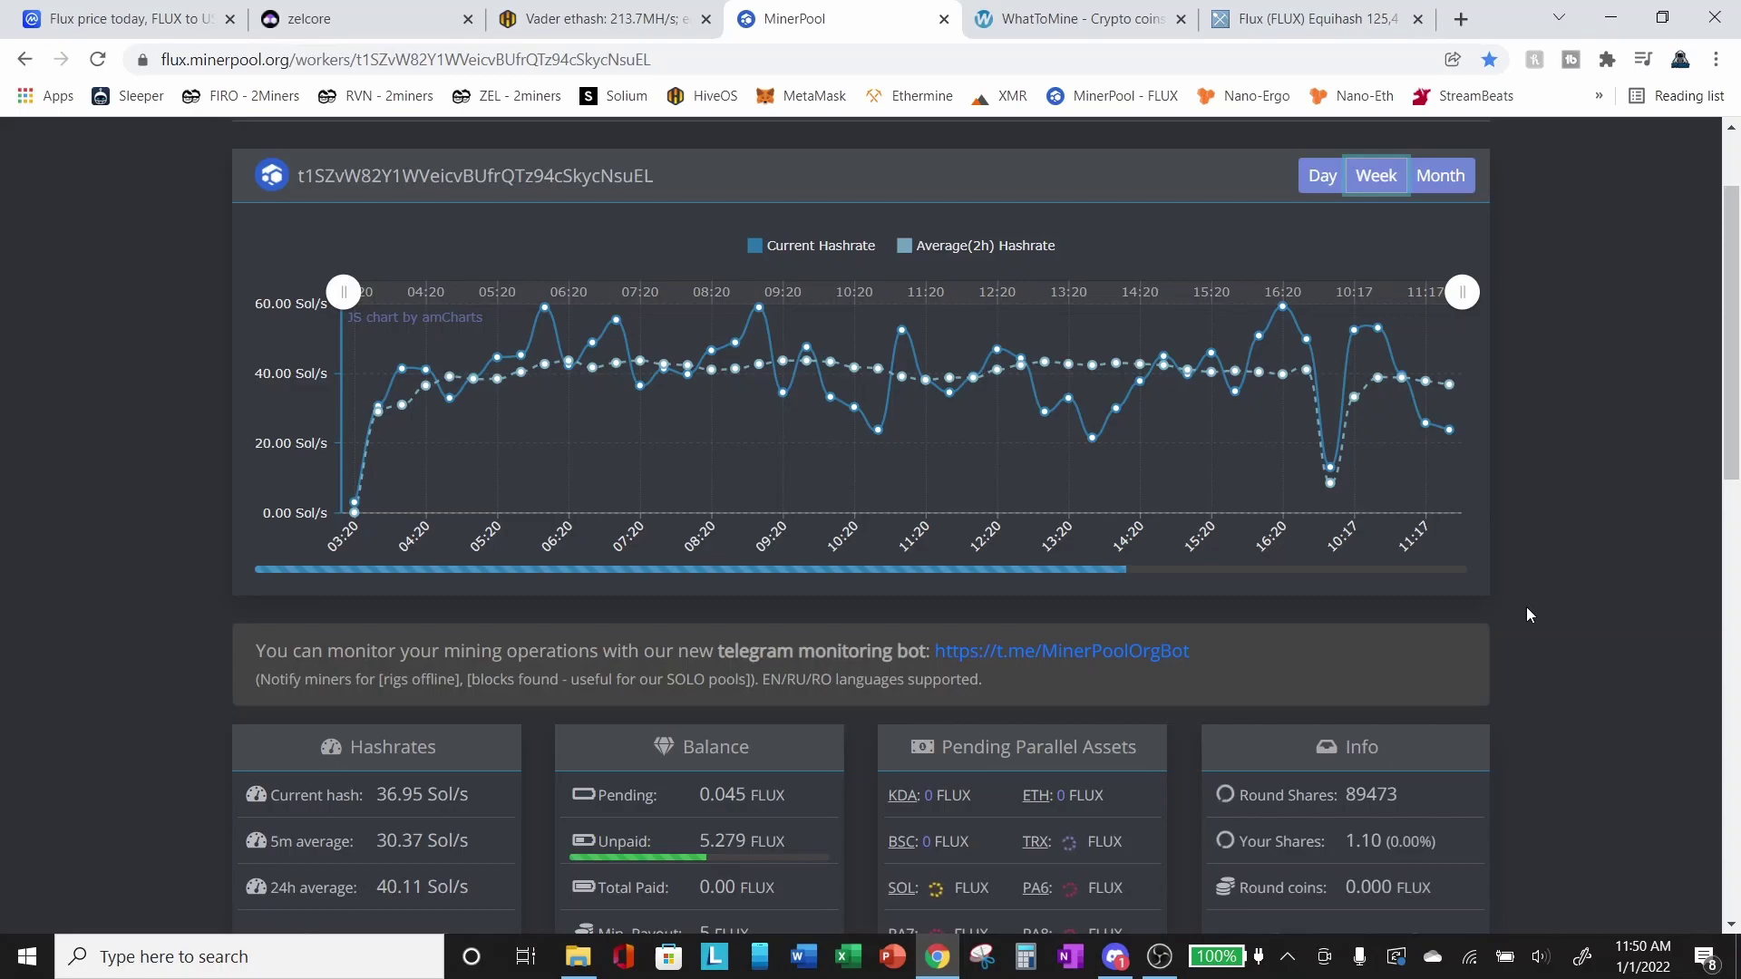
- Enable ZelHash at 41.18 h/s and 125 W alongside Ethash at 36.0 Mh/s, 110 W
{"action": "left_click", "coordinate": [1070, 19]}
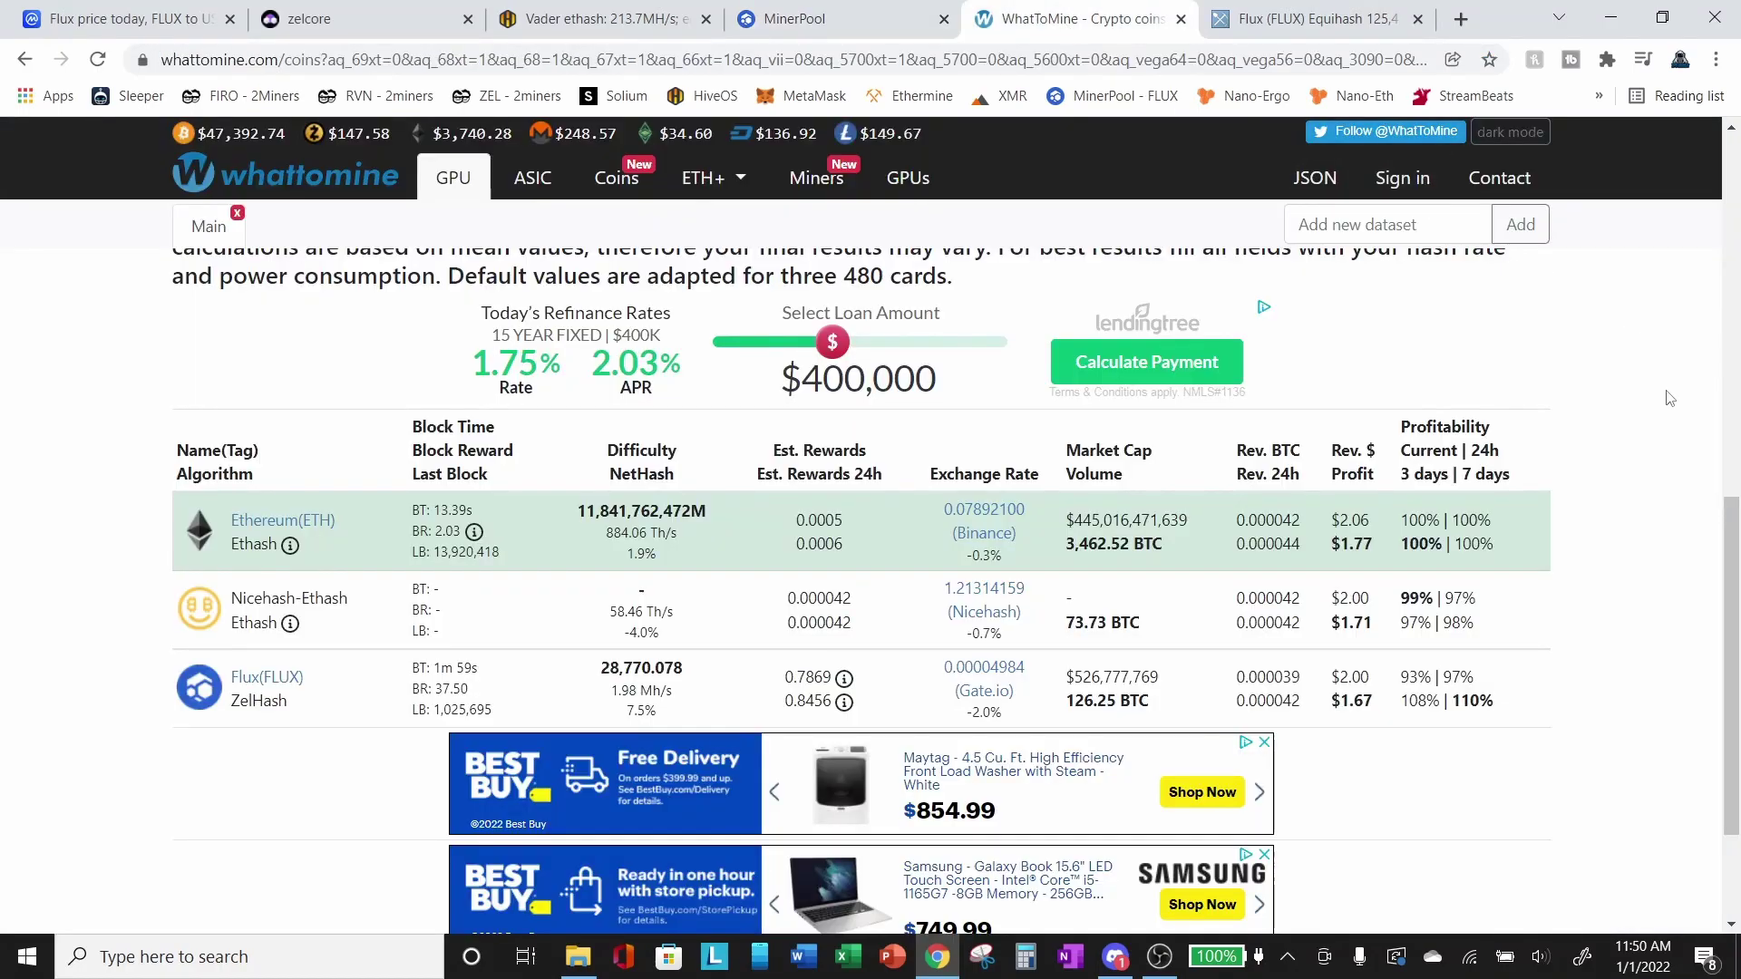
{"action": "scroll", "coordinate": [1643, 394], "scroll_direction": "up", "scroll_amount": 7}
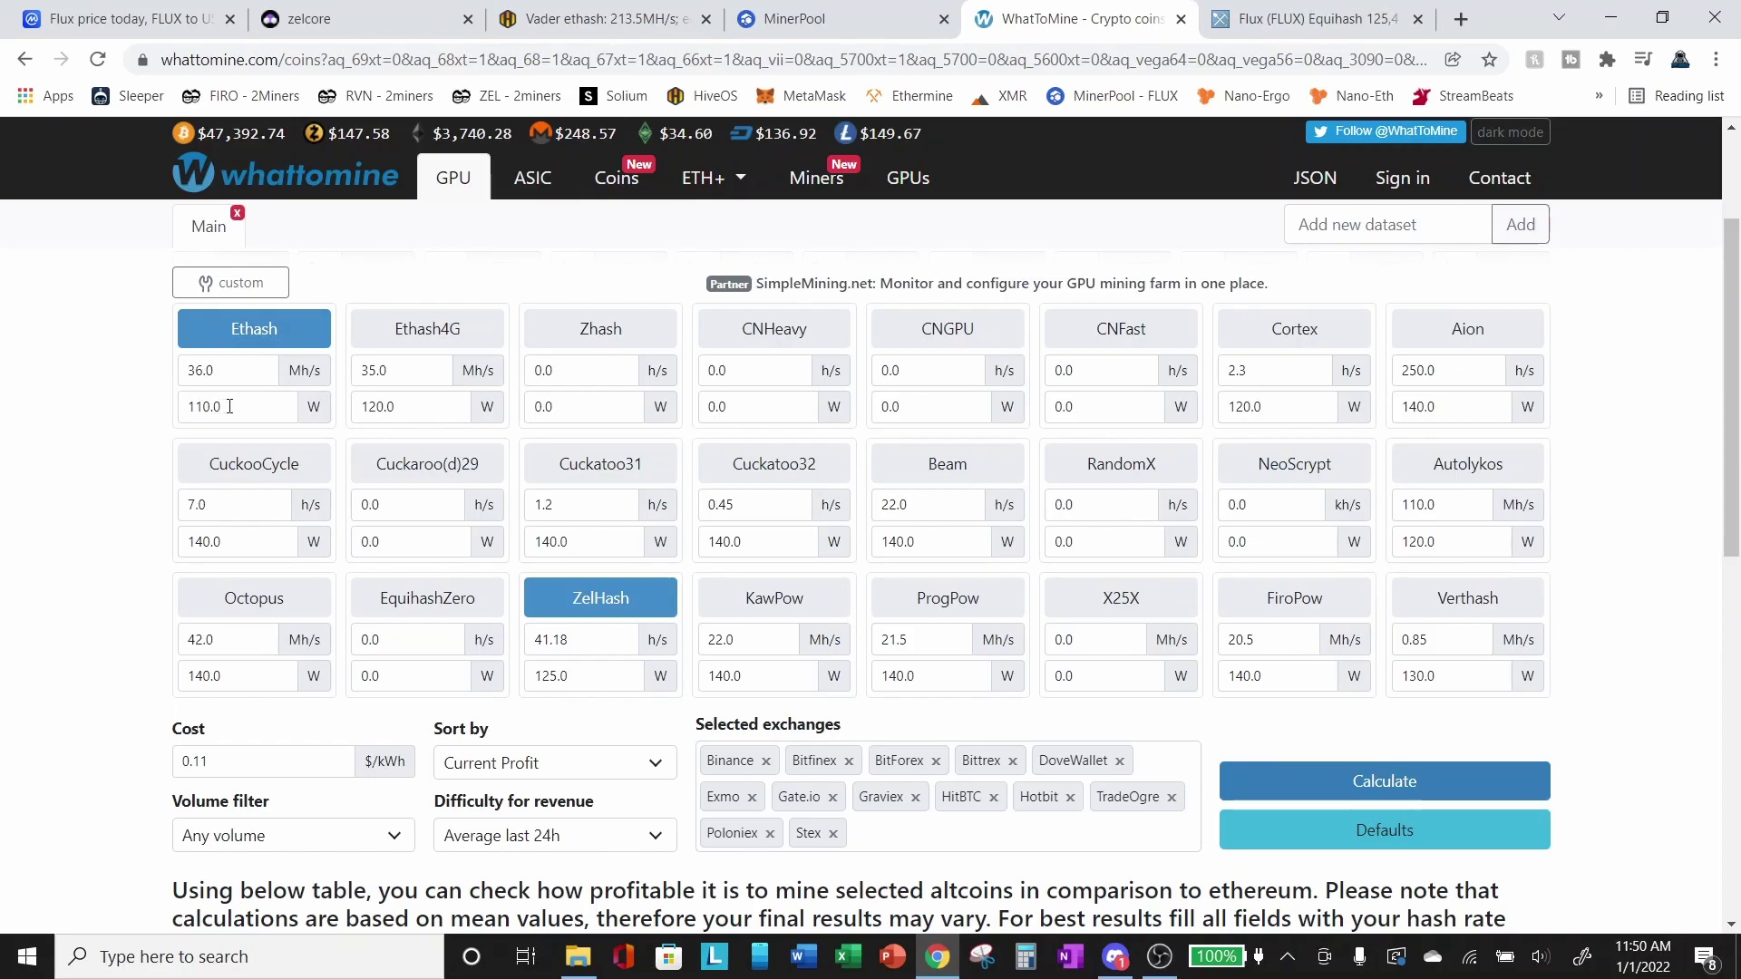
{"action": "left_click", "coordinate": [594, 644]}
{"action": "scroll", "coordinate": [585, 643], "scroll_direction": "down", "scroll_amount": 1}
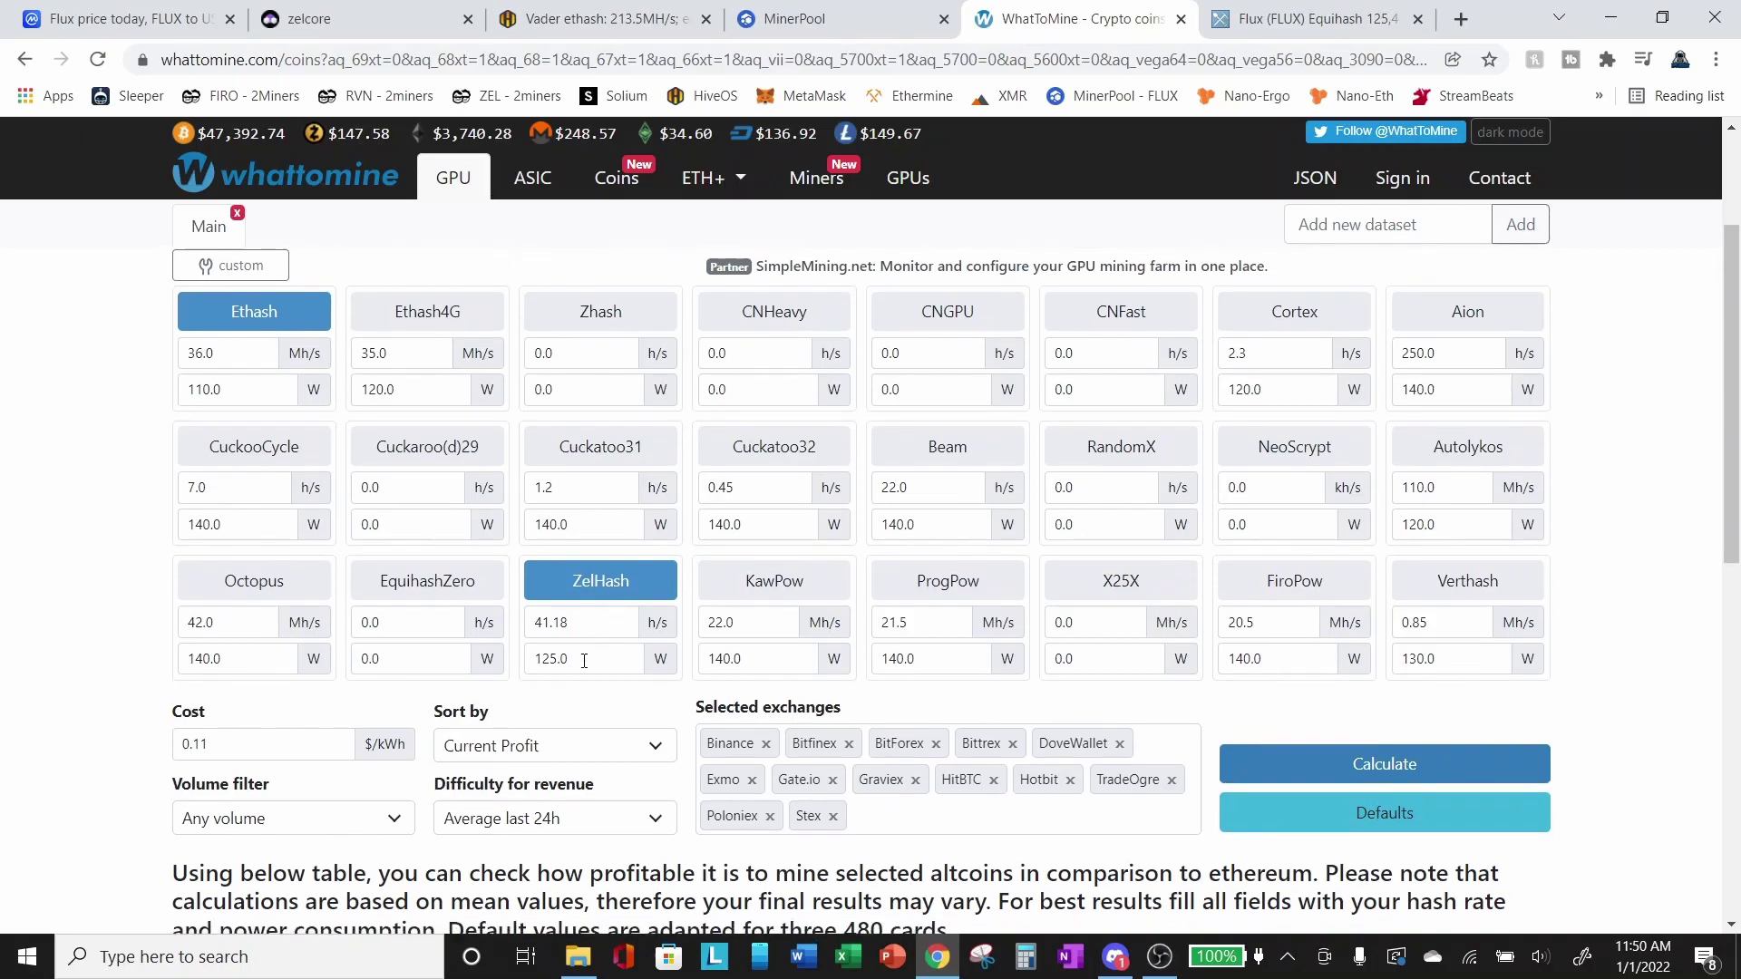
- Calculate and review the results: Flux profit $1.65 versus Ethereum $1.77
{"action": "left_click", "coordinate": [1426, 751]}
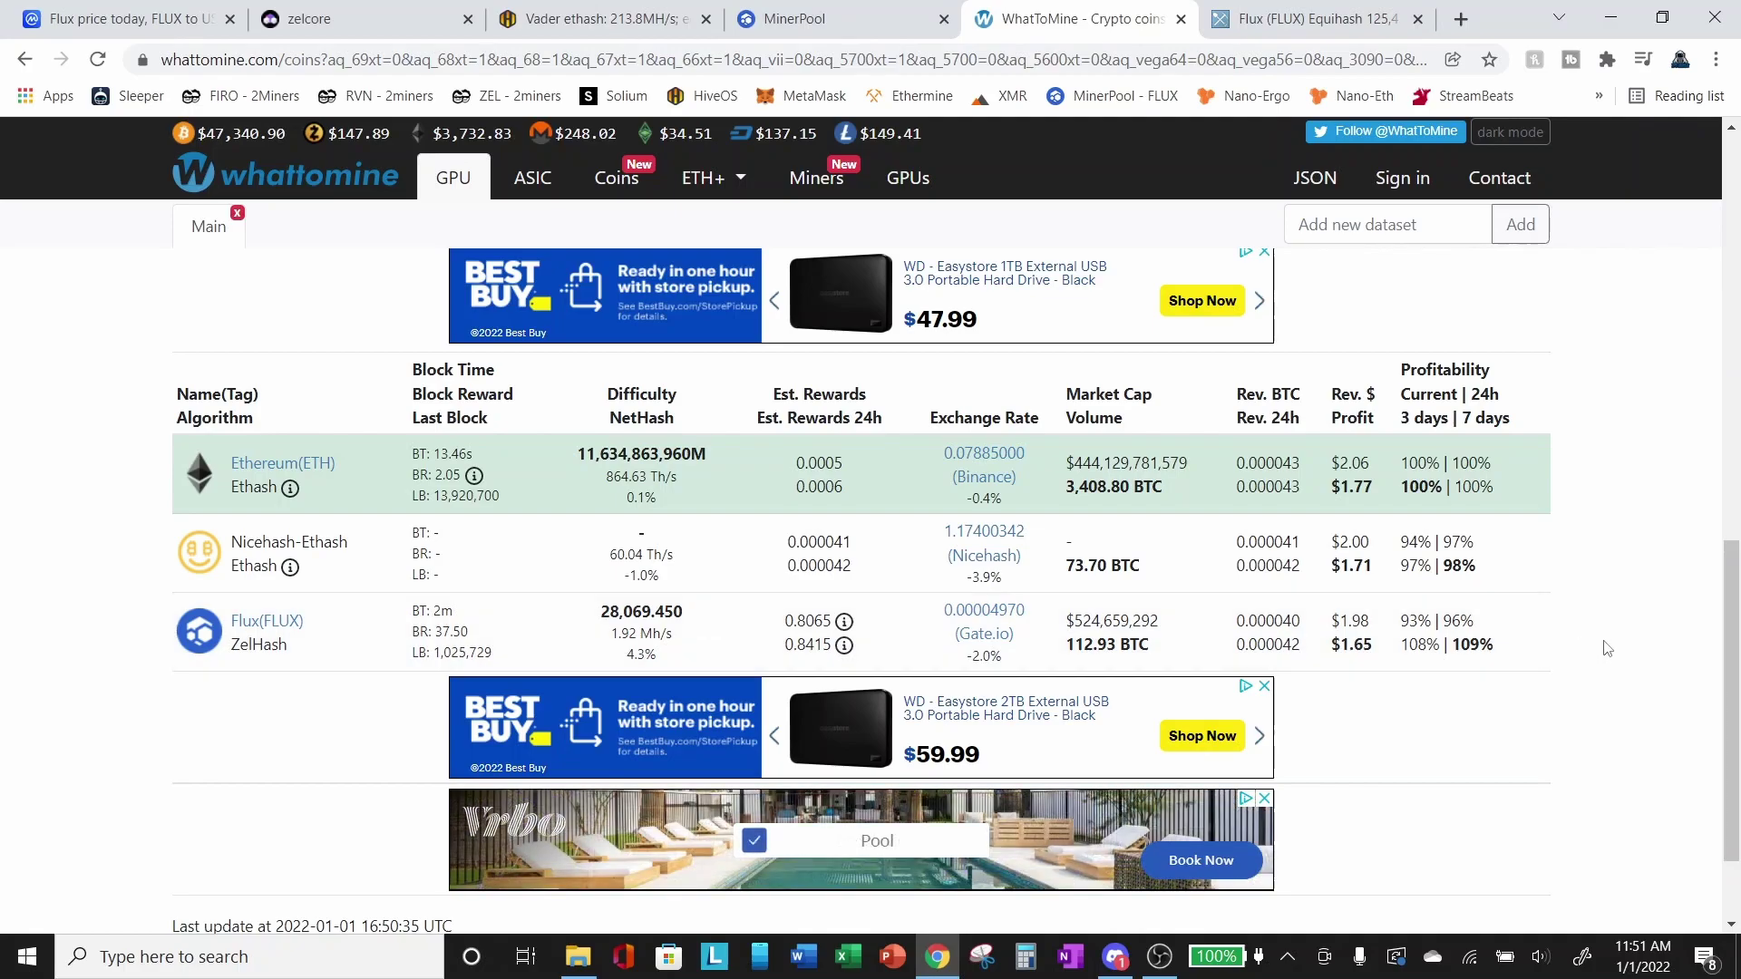
{"action": "scroll", "coordinate": [1606, 647], "scroll_direction": "down", "scroll_amount": 1}
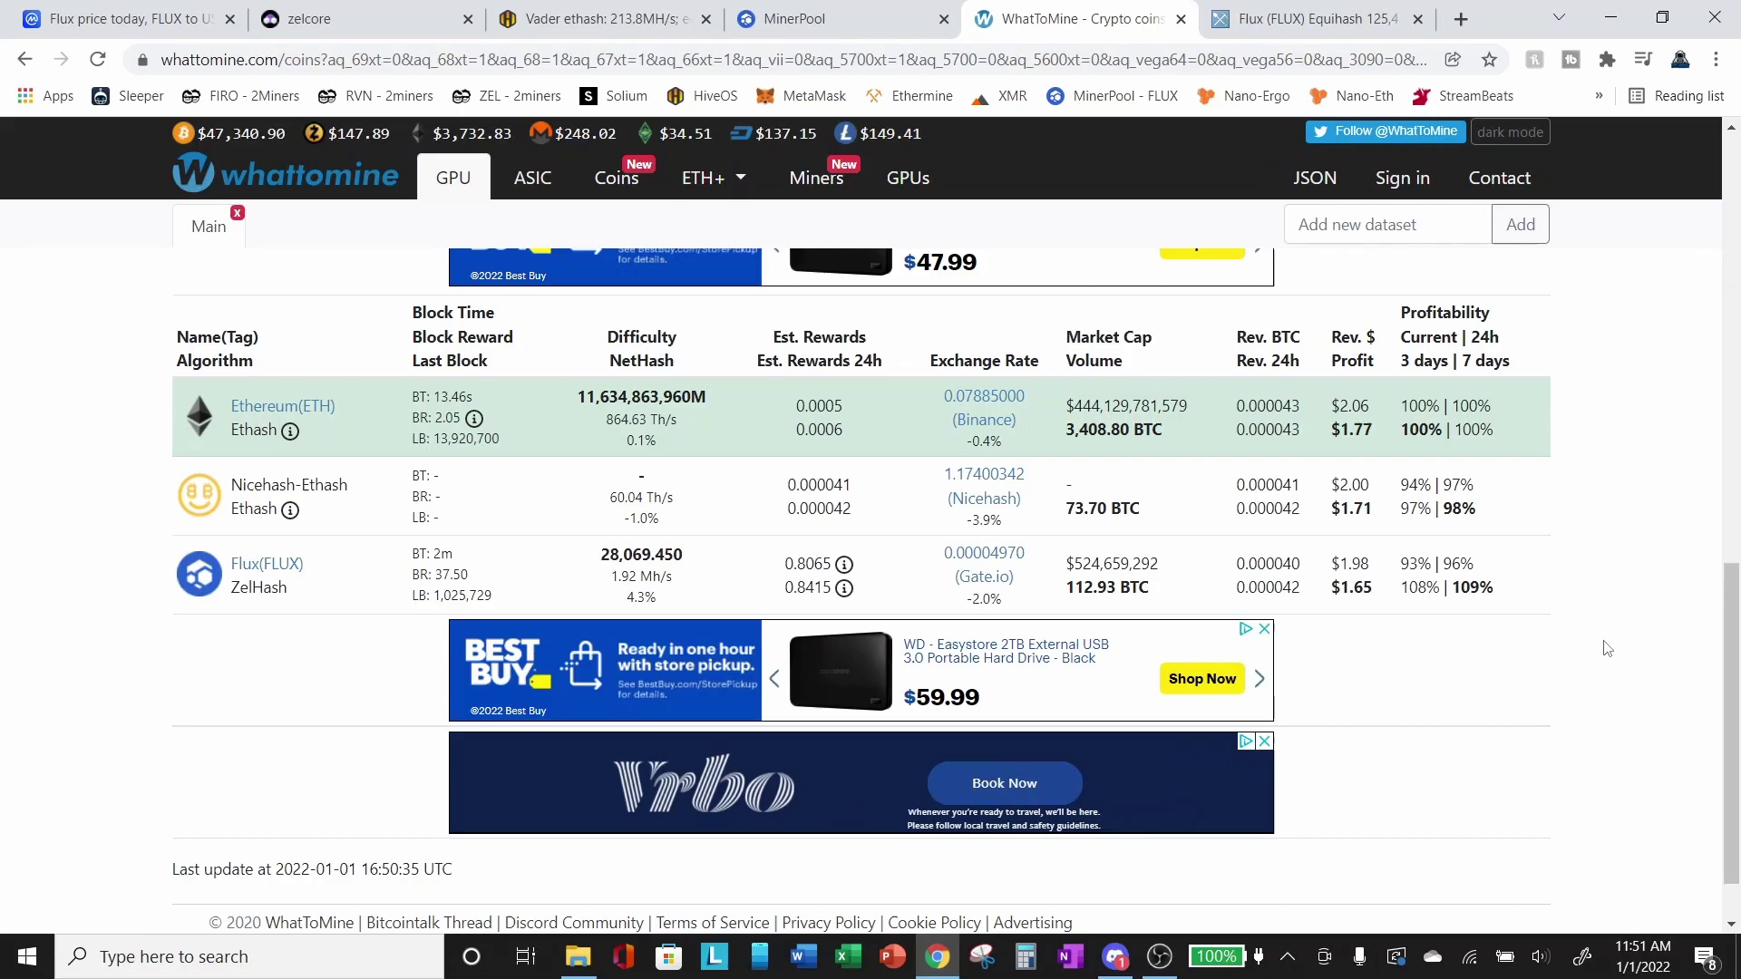
{"action": "scroll", "coordinate": [1606, 648], "scroll_direction": "up", "scroll_amount": 1}
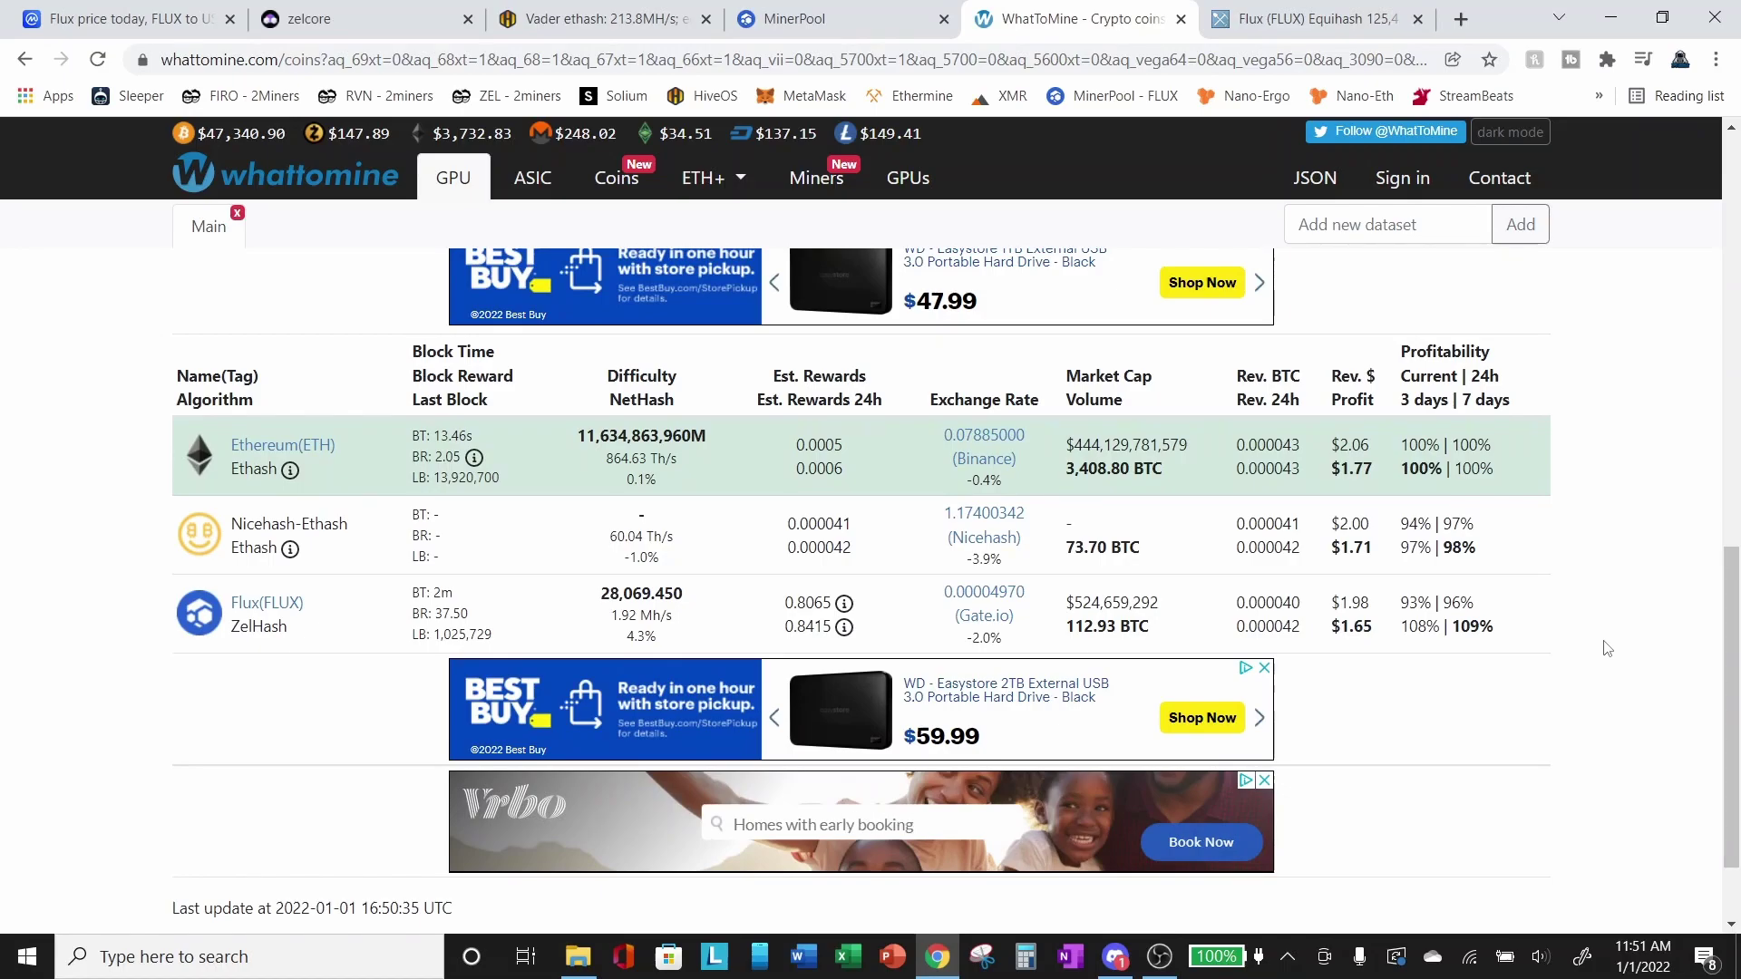
{"action": "scroll", "coordinate": [1606, 649], "scroll_direction": "up", "scroll_amount": 1}
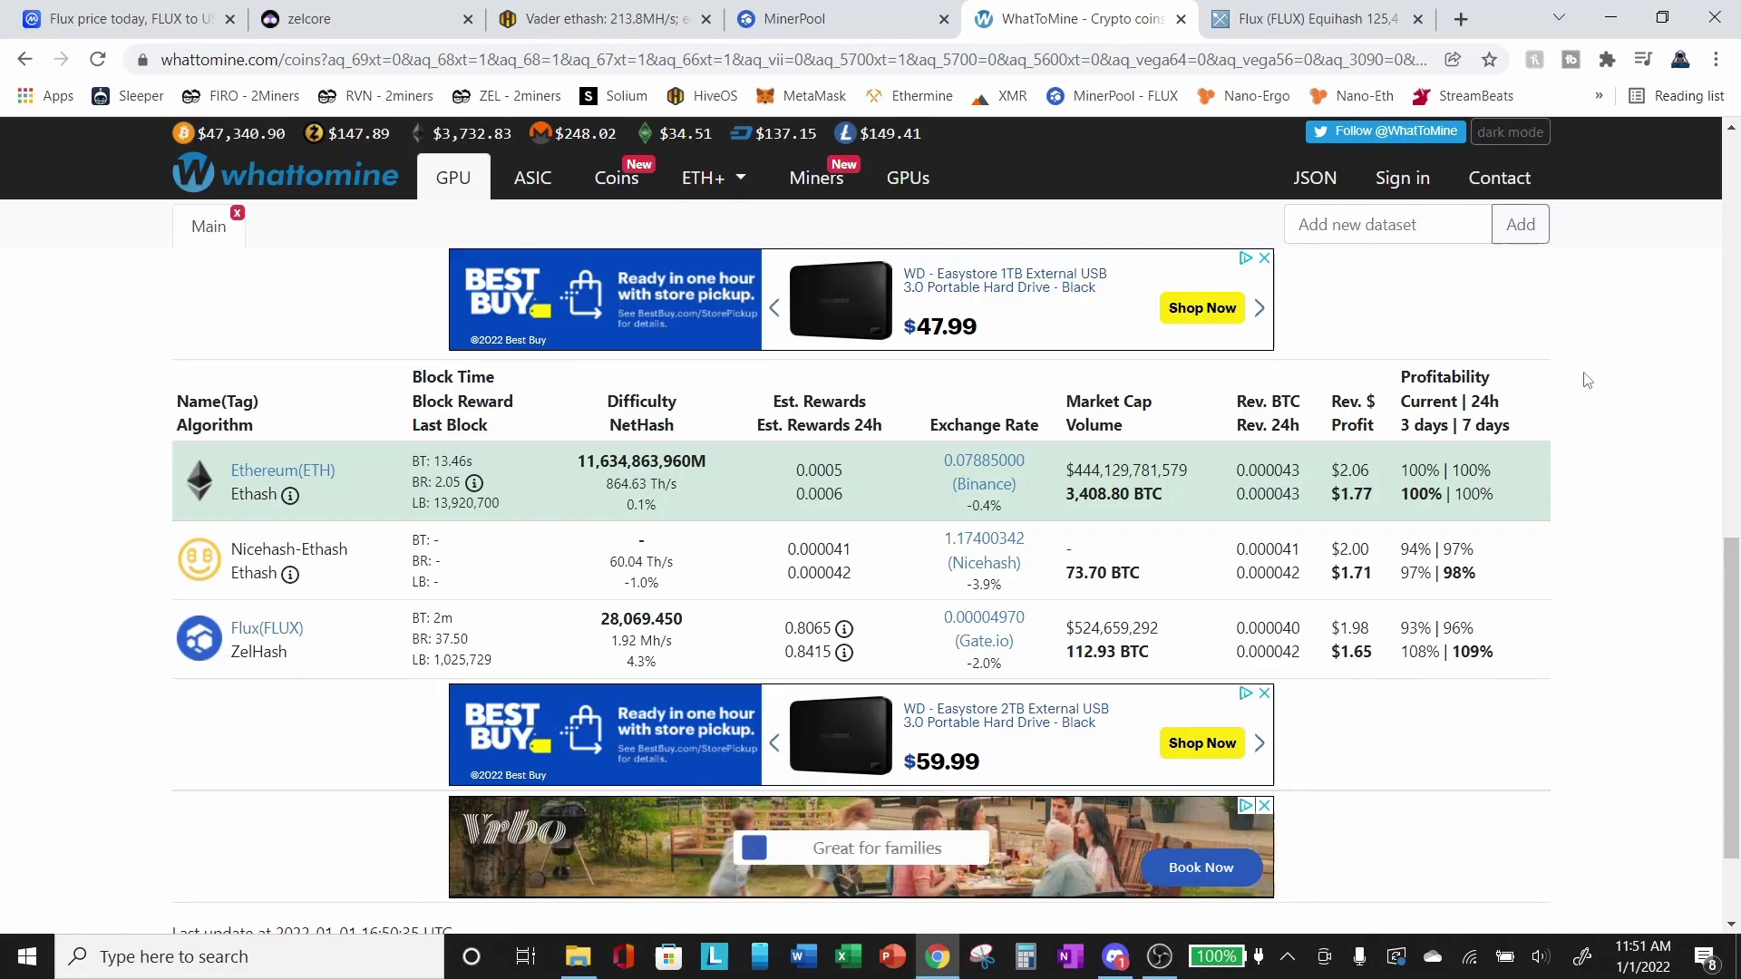
- Check Flux pool statistics, then view Flux's $2.36 price and 3-month chart
{"action": "left_click", "coordinate": [1300, 20]}
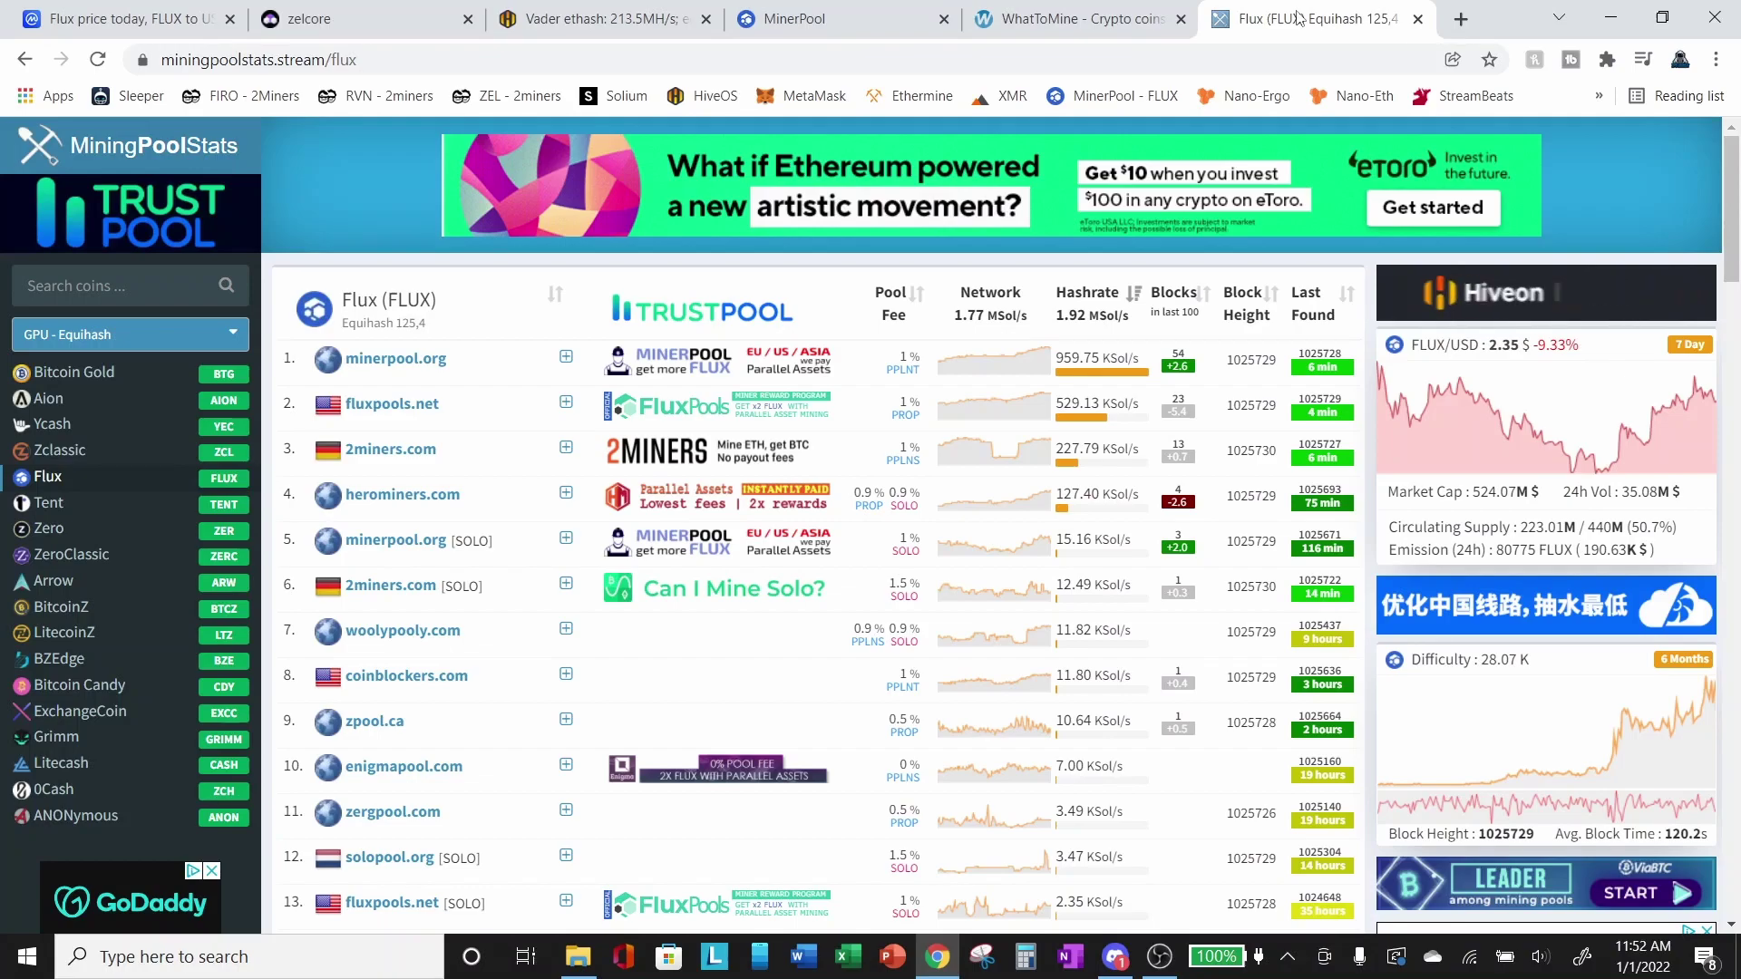
{"action": "left_click", "coordinate": [188, 12]}
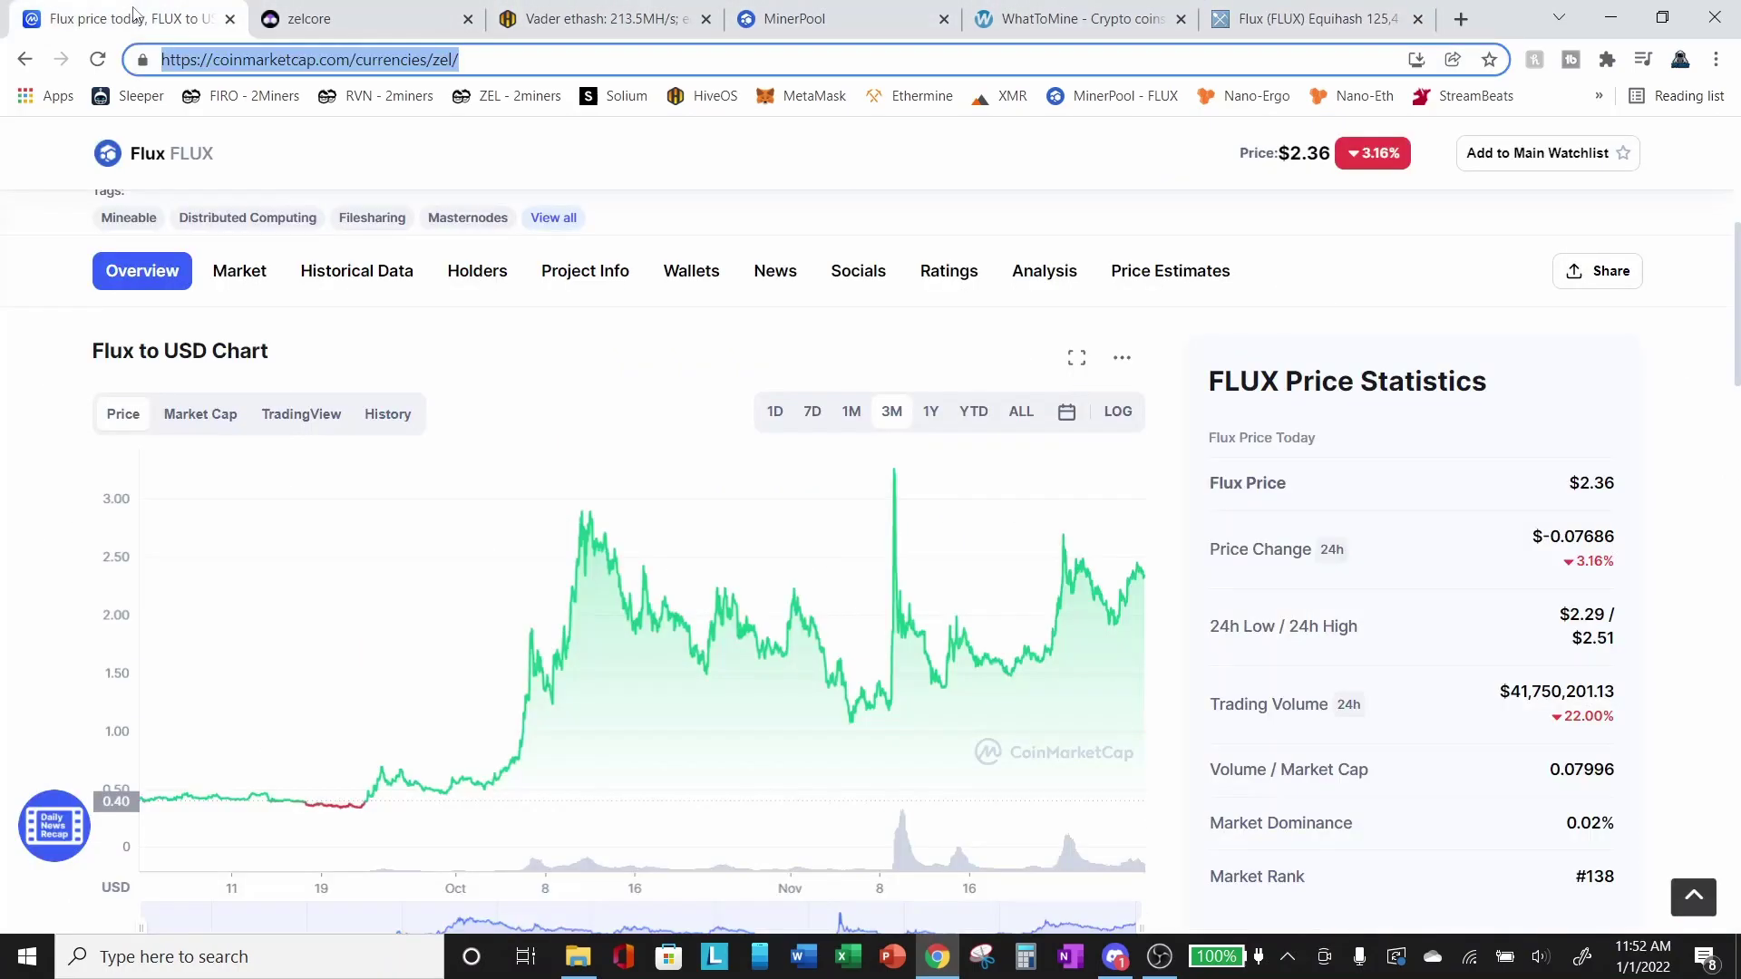